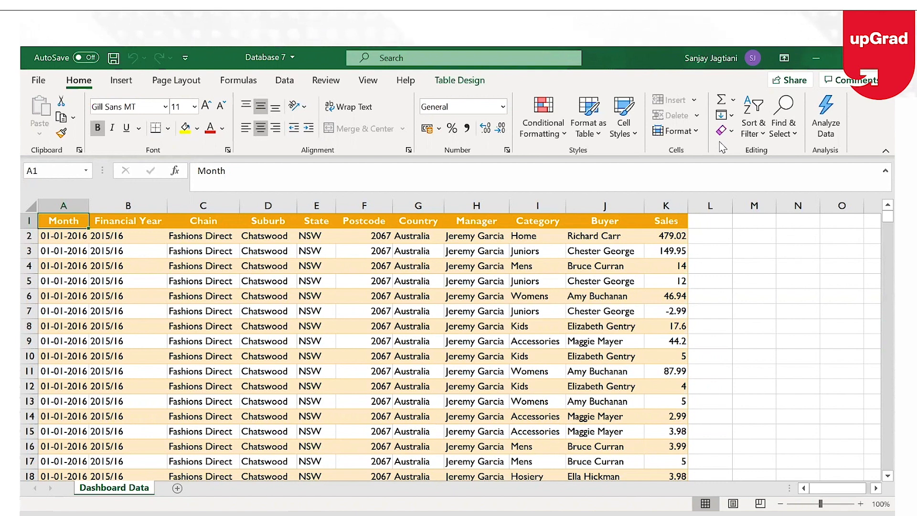
Jump from A1 to the last sales row, 289701 (dated 01-07-2017), then minimise Excel
left_click(417, 263)
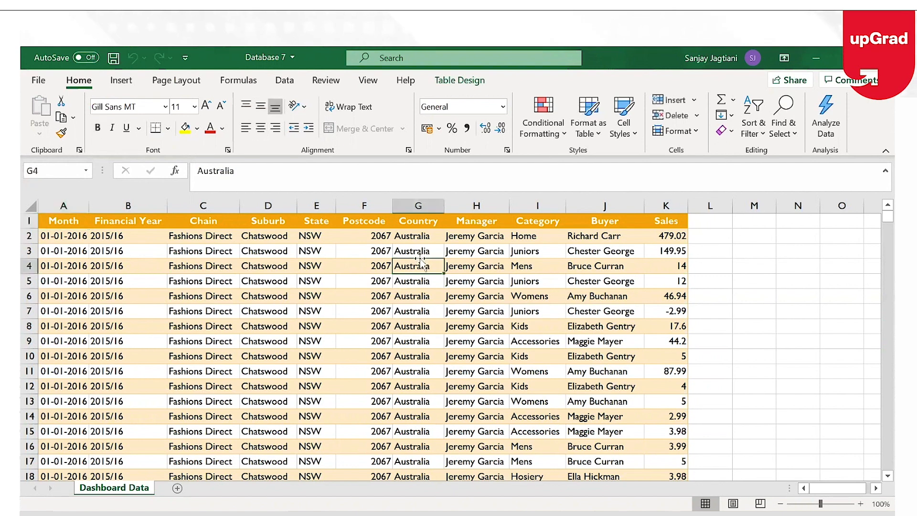
double_click(248, 57)
double_click(620, 177)
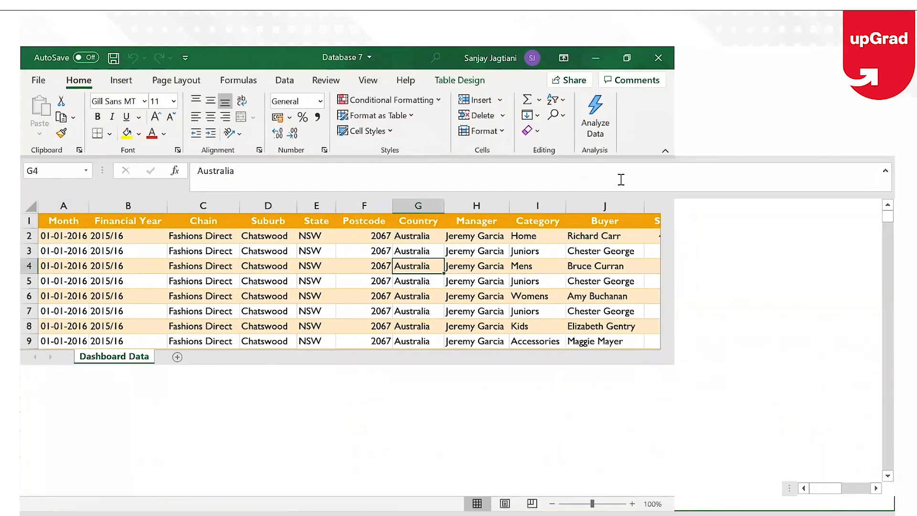
left_click(67, 223)
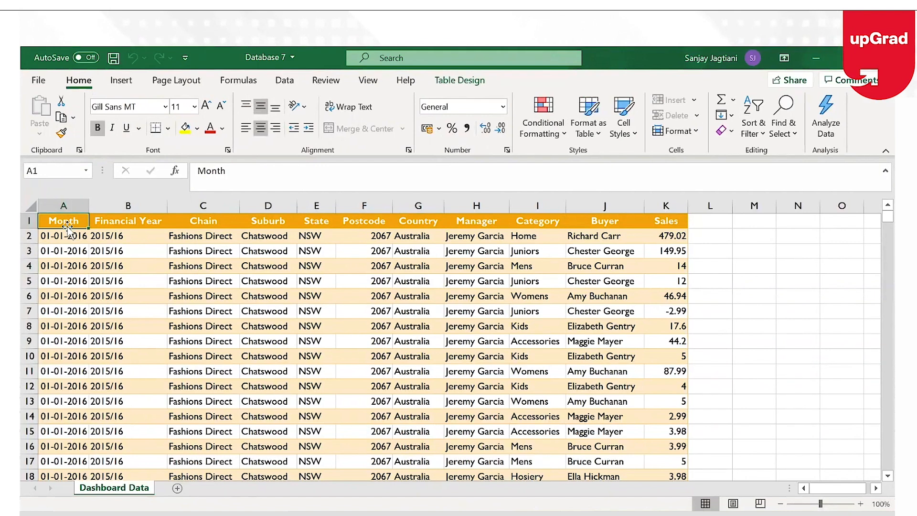
key("ctrl+Down")
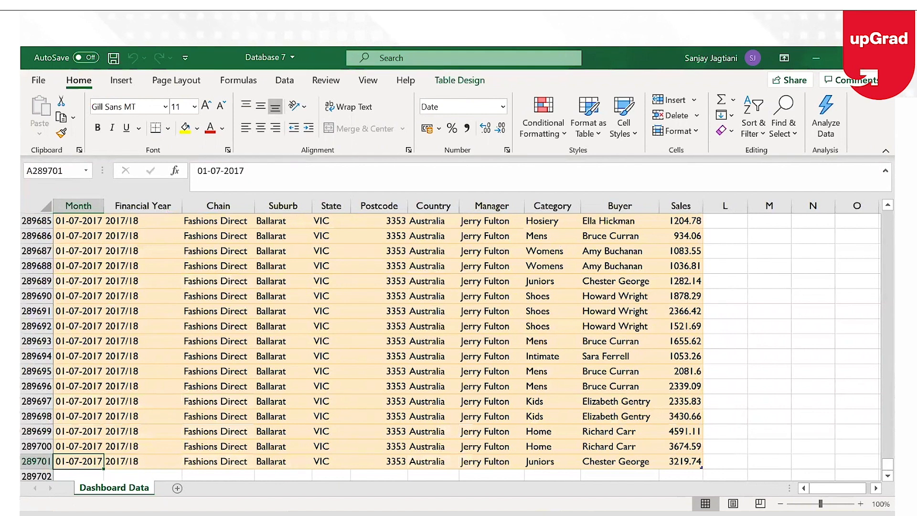
left_click(828, 58)
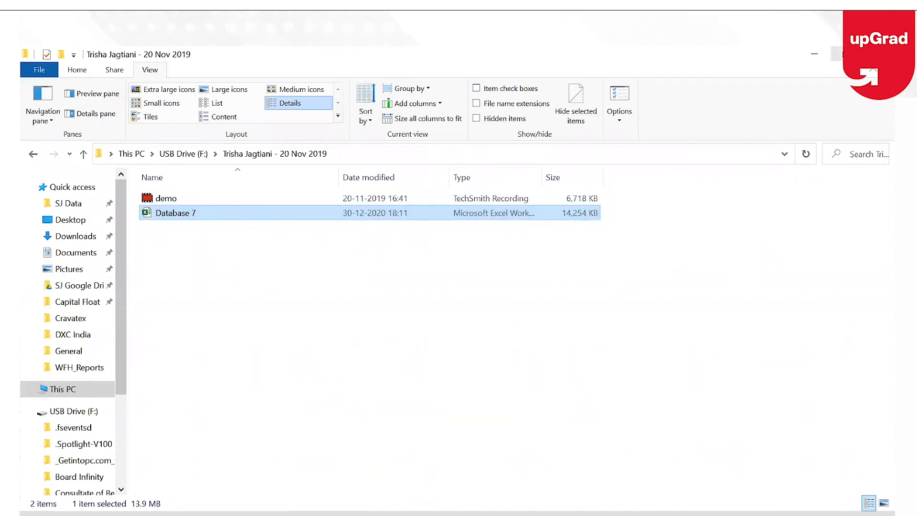
Minimise File Explorer to bring the Database 7 workbook back into view
left_click(817, 56)
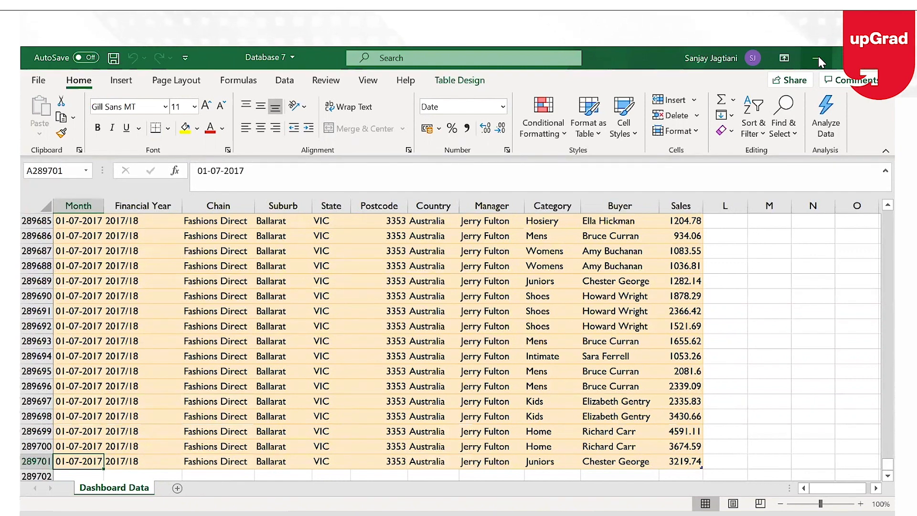
Collapse the formula bar, return to the sheet's top, then save and close Database 7
left_click(883, 172)
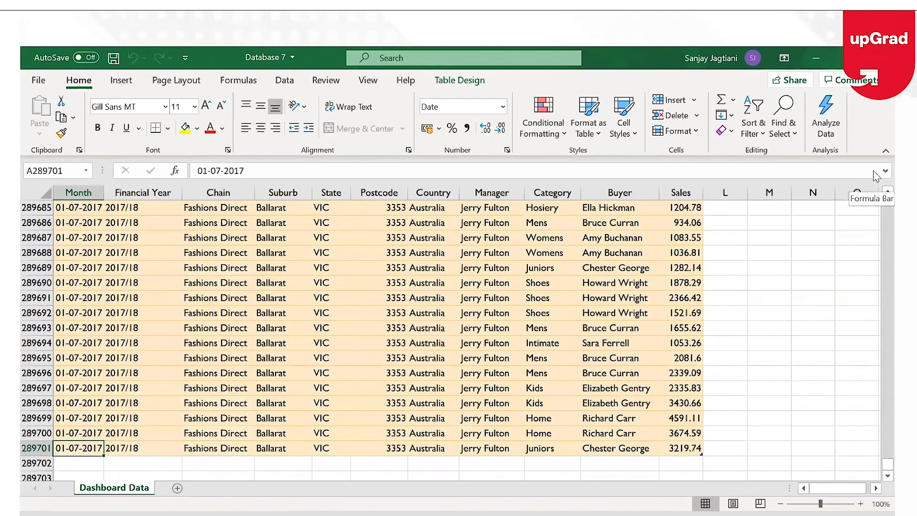
key("ctrl+Up")
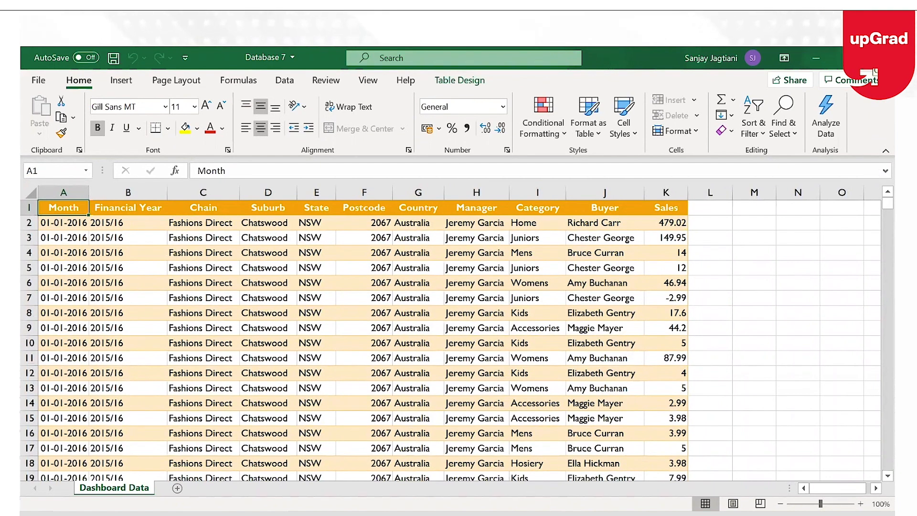
left_click(364, 312)
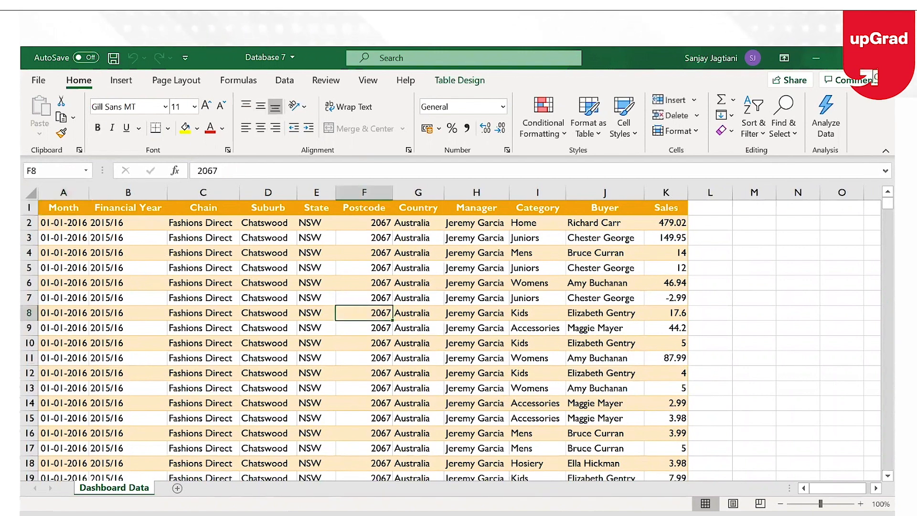
left_click(113, 58)
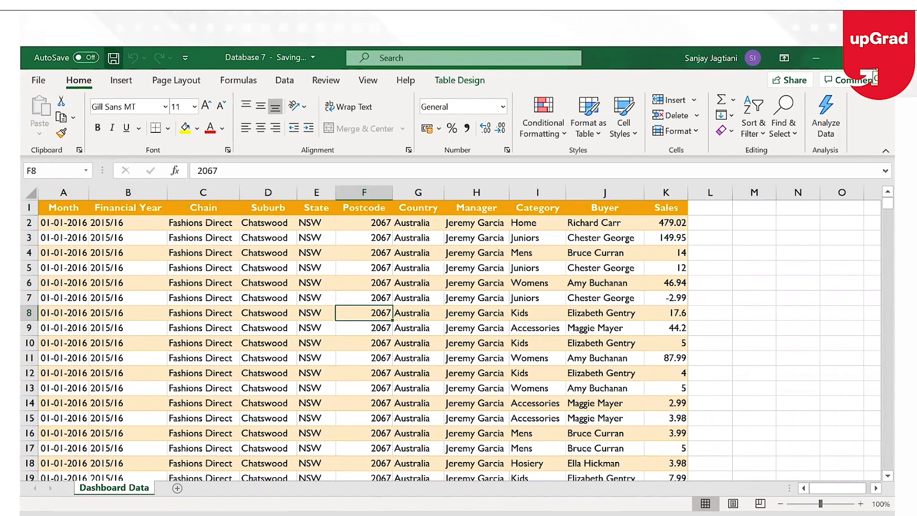
left_click(878, 54)
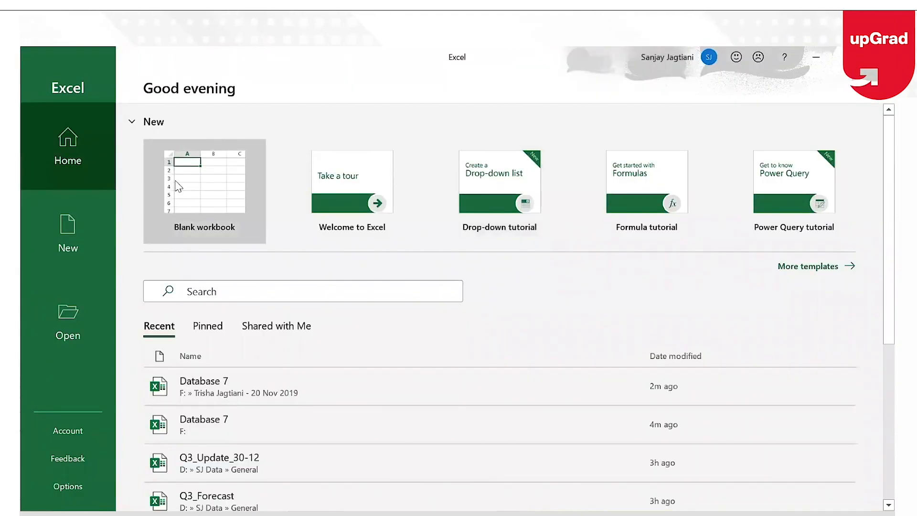
Create a blank Book1 workbook and open its Power Pivot Manage data model window
left_click(176, 186)
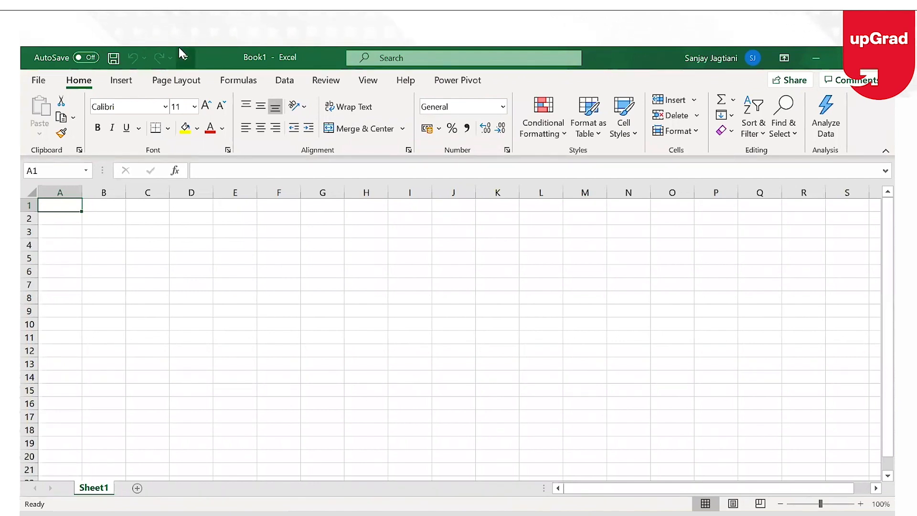
double_click(218, 57)
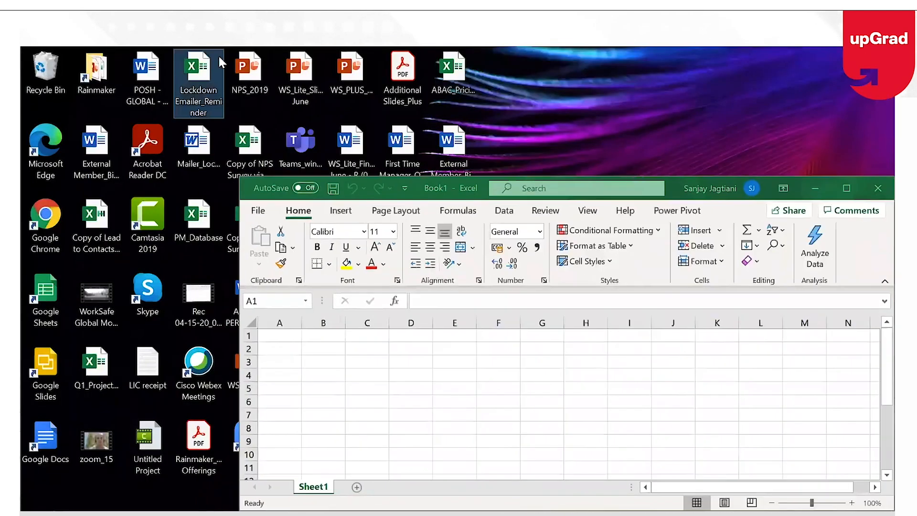
double_click(671, 184)
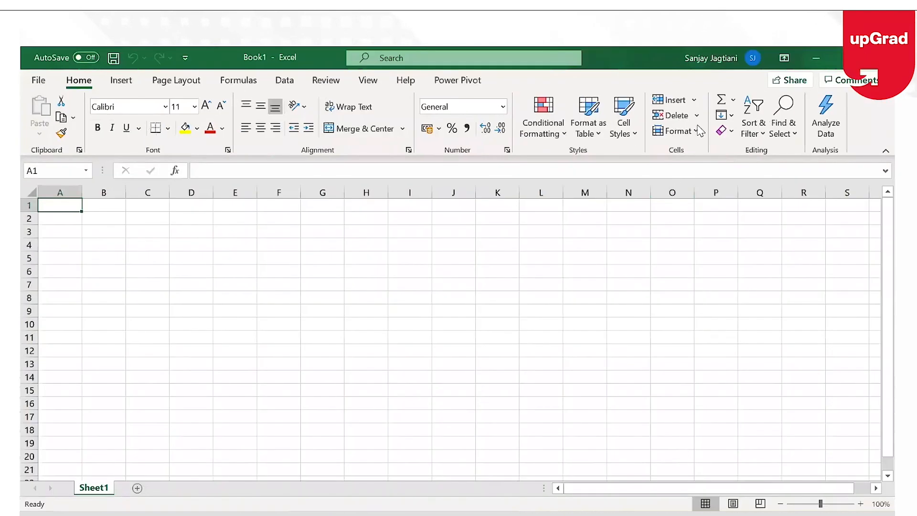
double_click(226, 57)
left_click(462, 135)
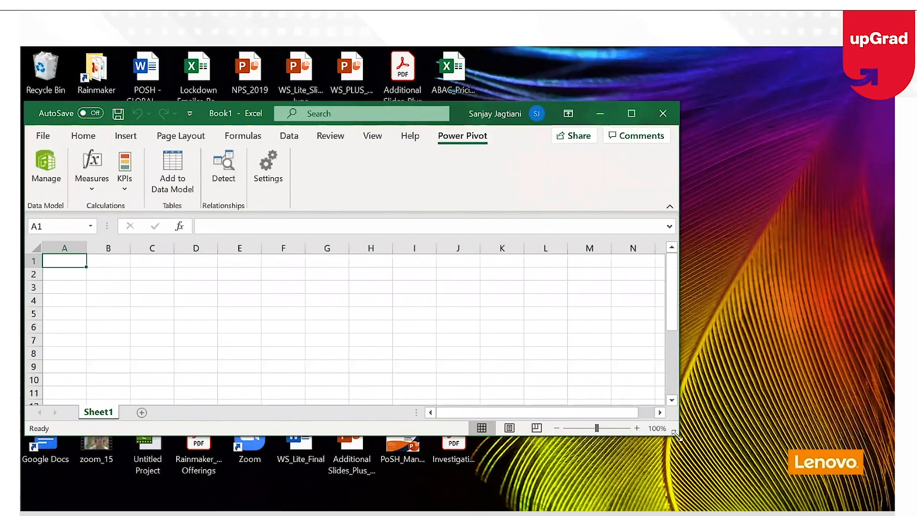
left_click_drag(676, 433, 835, 499)
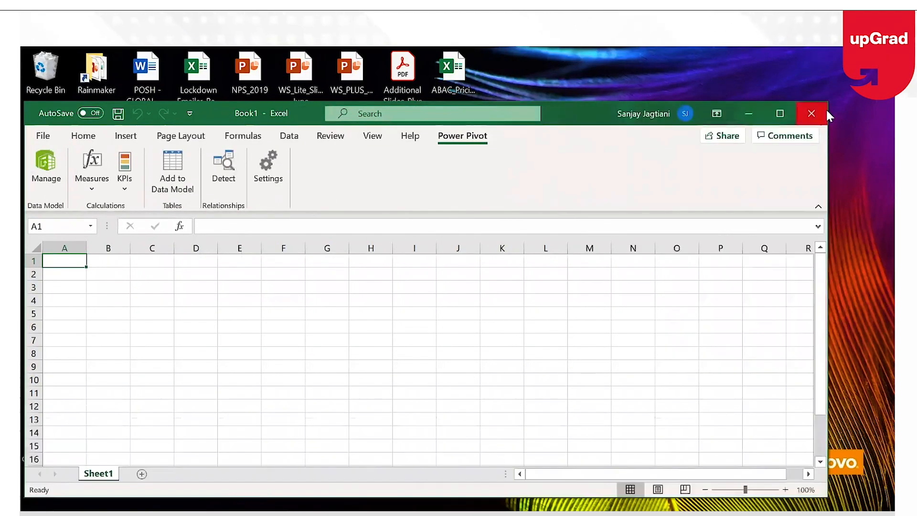
left_click(47, 158)
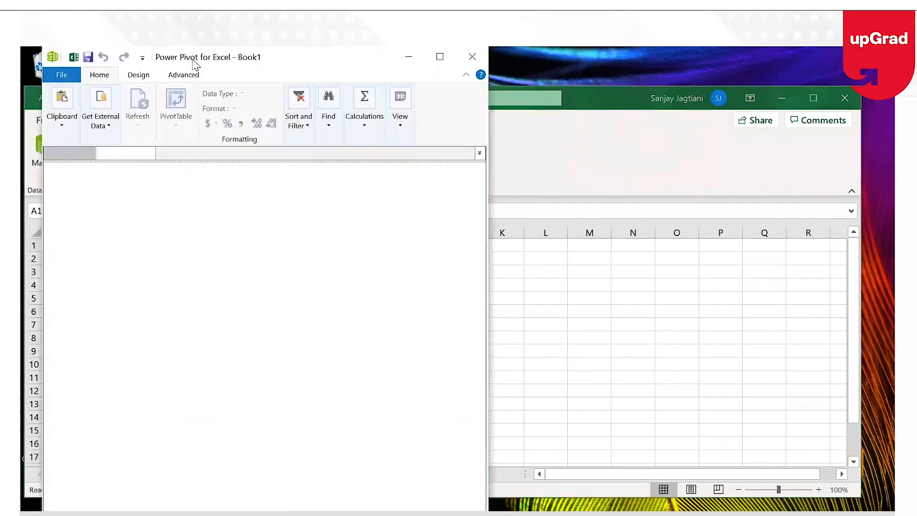
Maximise Power Pivot and choose From Other Sources to start the Table Import Wizard
double_click(195, 65)
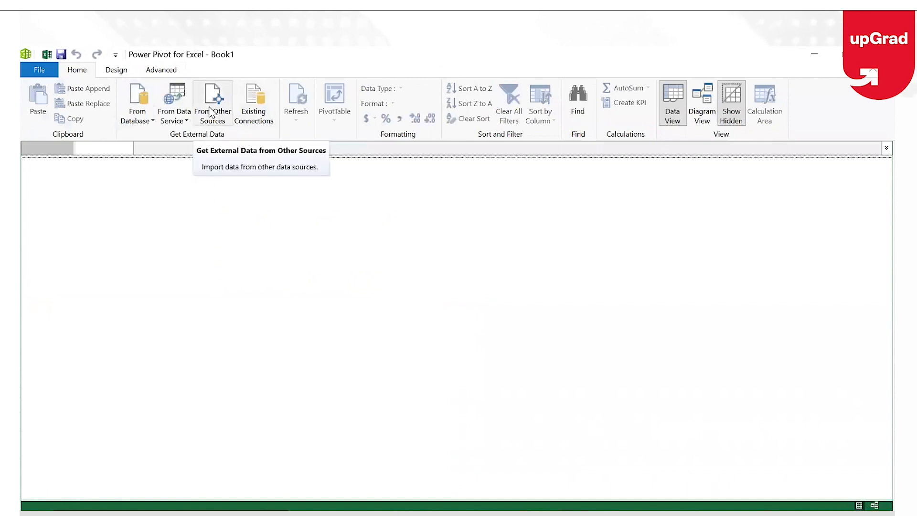
left_click(142, 117)
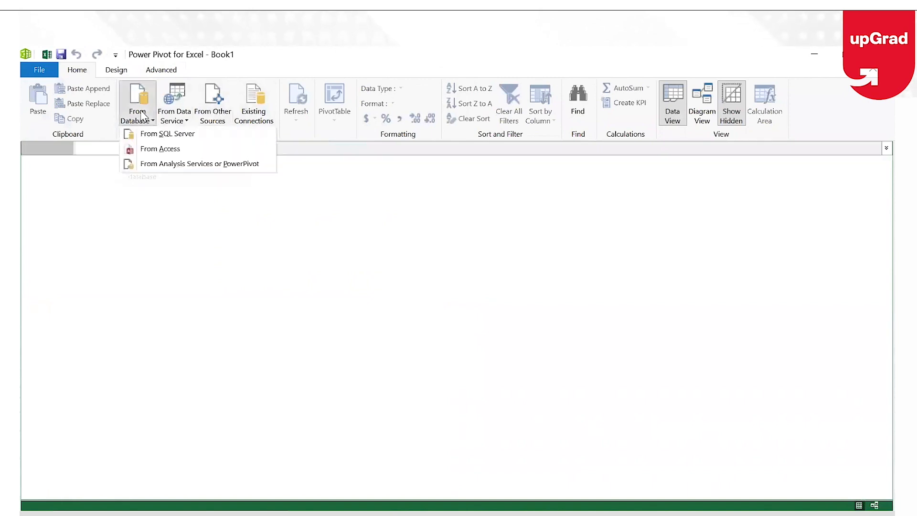
left_click(181, 121)
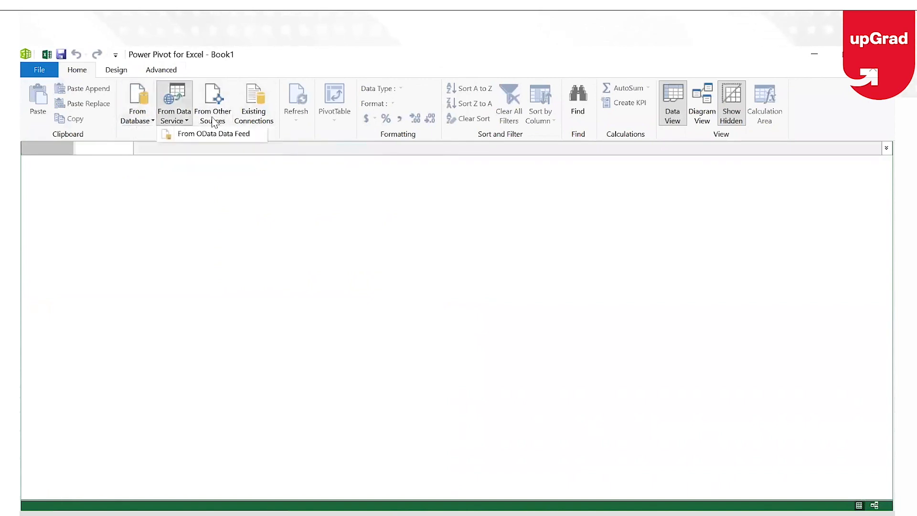
left_click(287, 144)
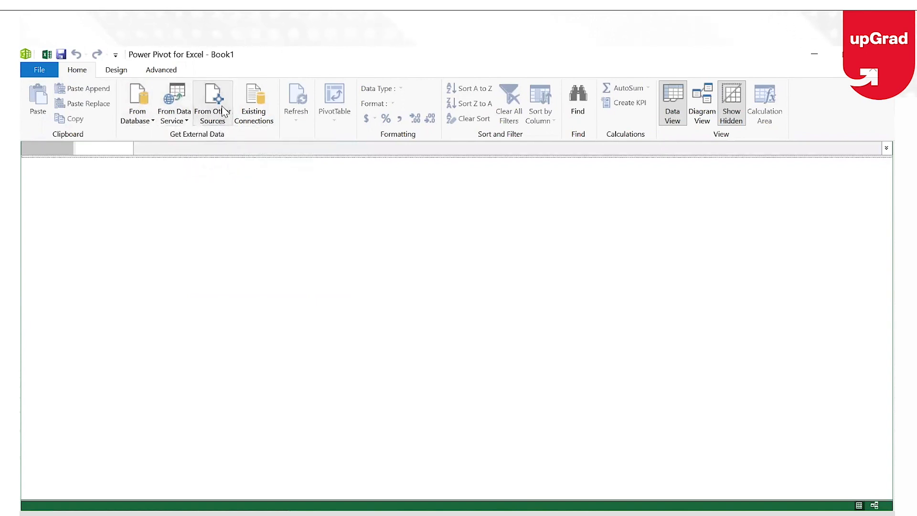
left_click(222, 112)
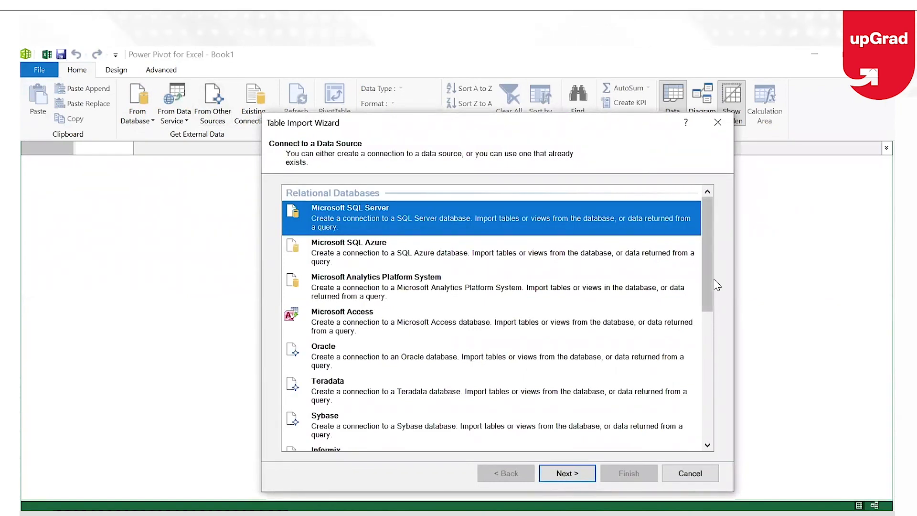
Choose Excel File as the import data source type
scroll(698, 448, "down", 10)
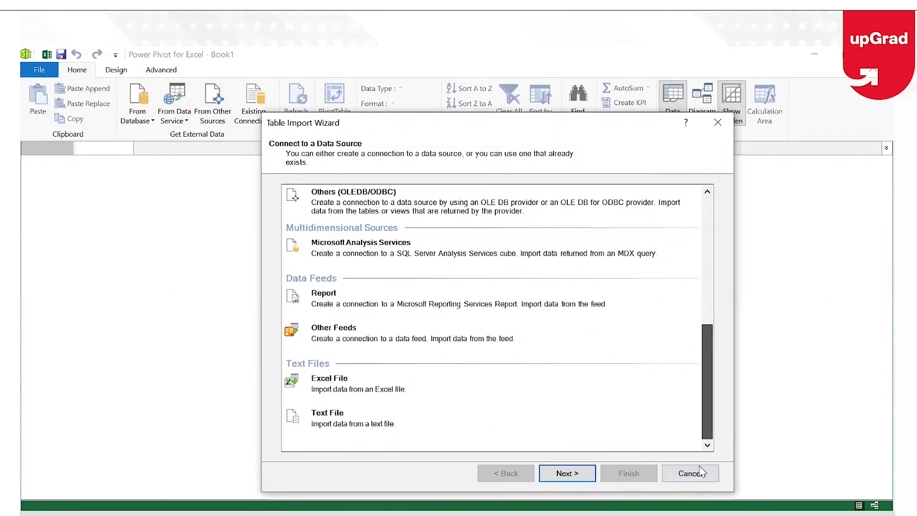
left_click(337, 390)
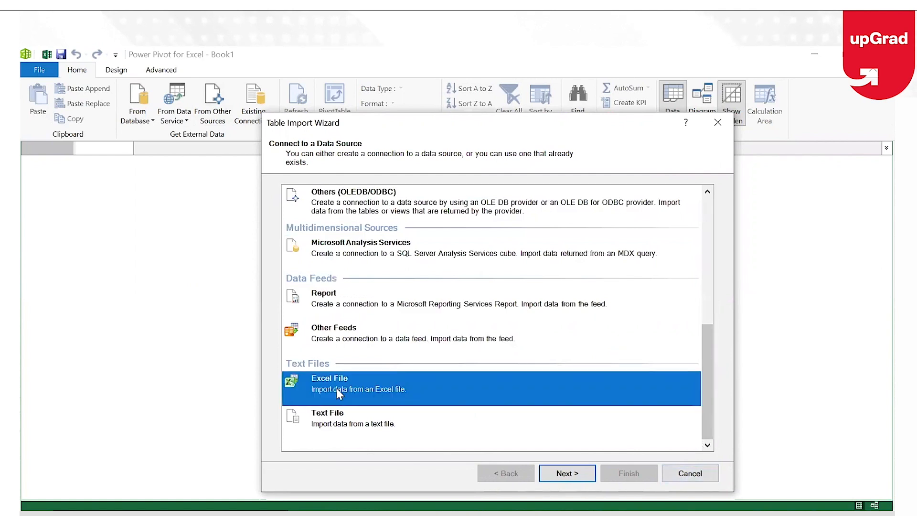
left_click(584, 474)
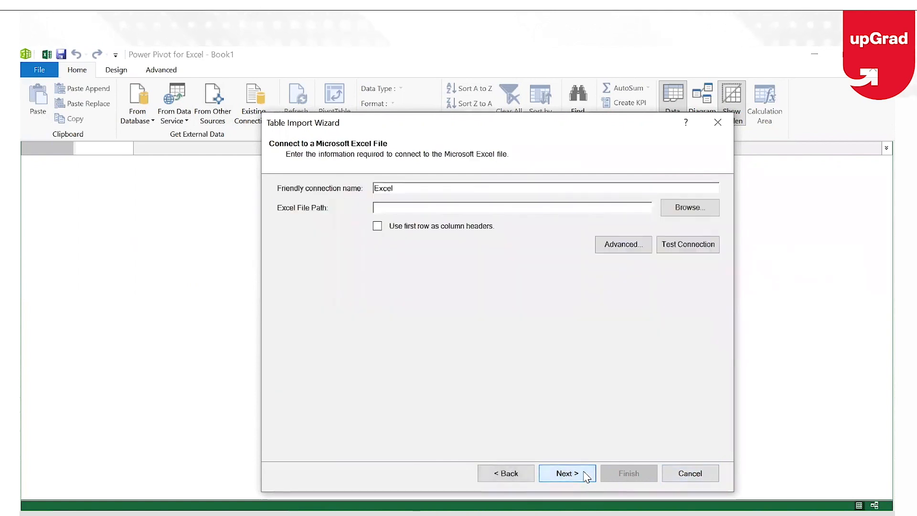
Select Database 7.xlsx from its folder on USB Drive (F:) as the source file
left_click(670, 213)
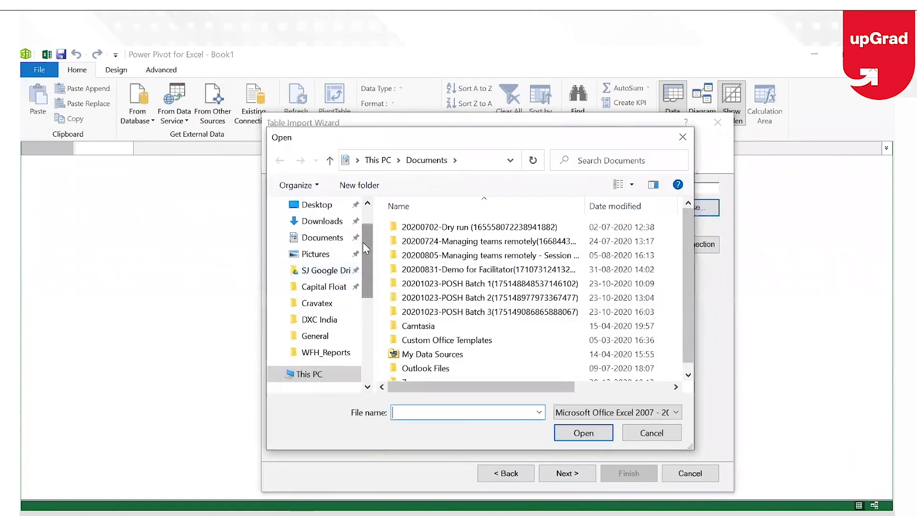
left_click_drag(362, 242, 368, 272)
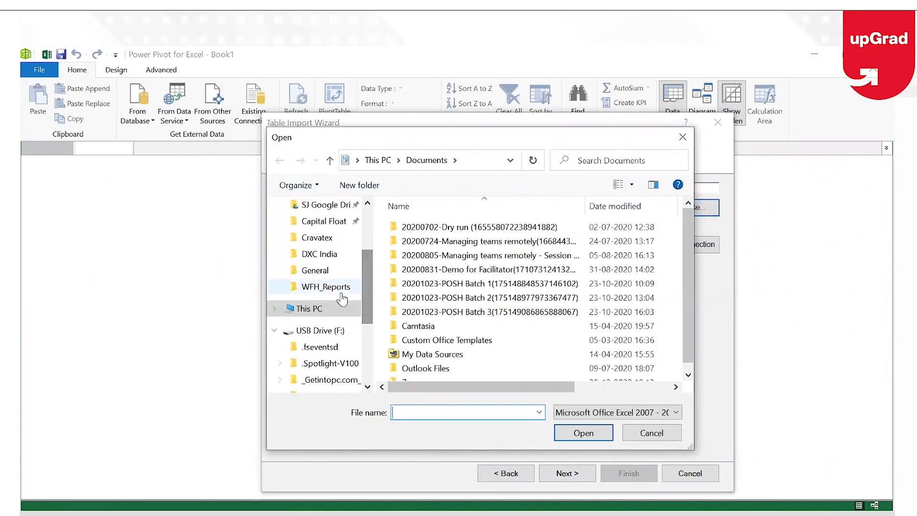
left_click(323, 330)
double_click(500, 353)
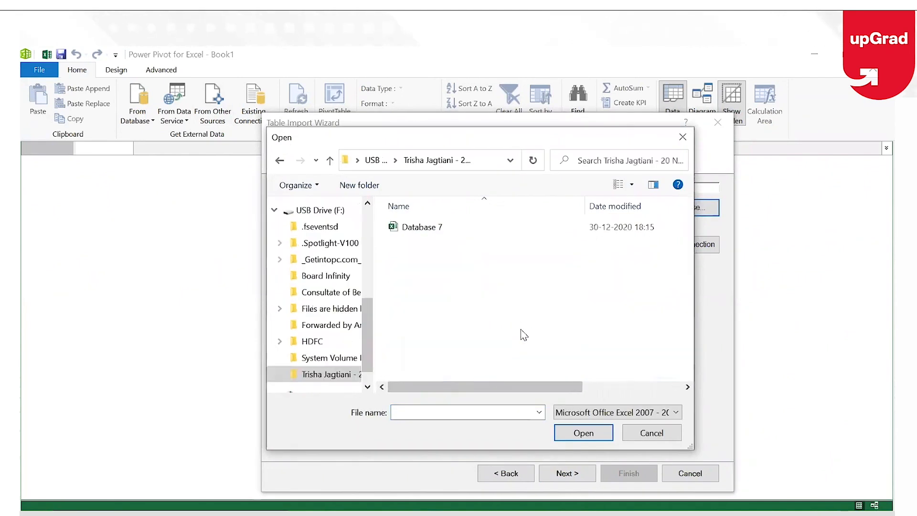
left_click(455, 234)
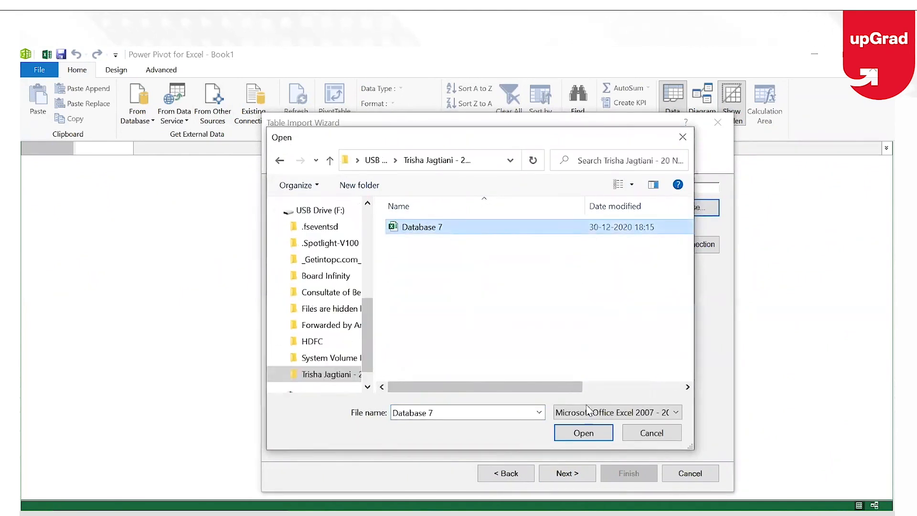
left_click(581, 432)
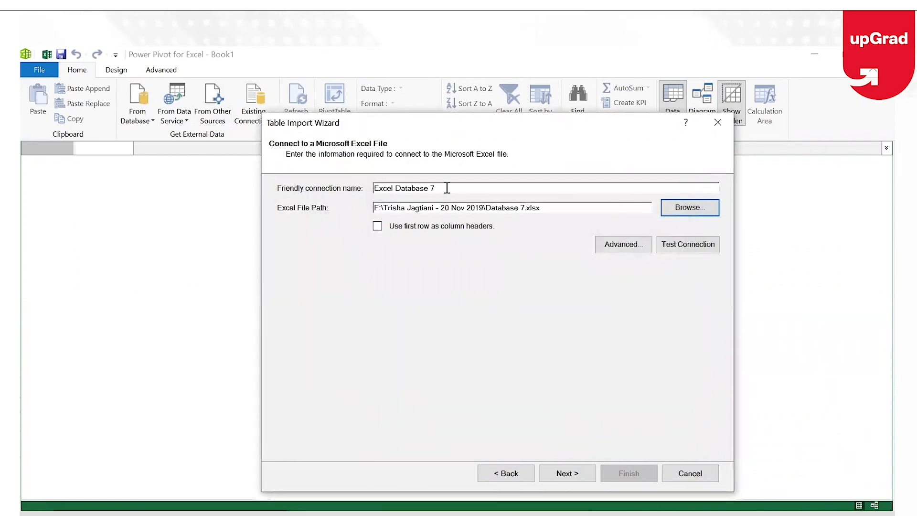
Advance the wizard to Select Tables and Views with the Dashboard Data sheet ticked
left_click(565, 473)
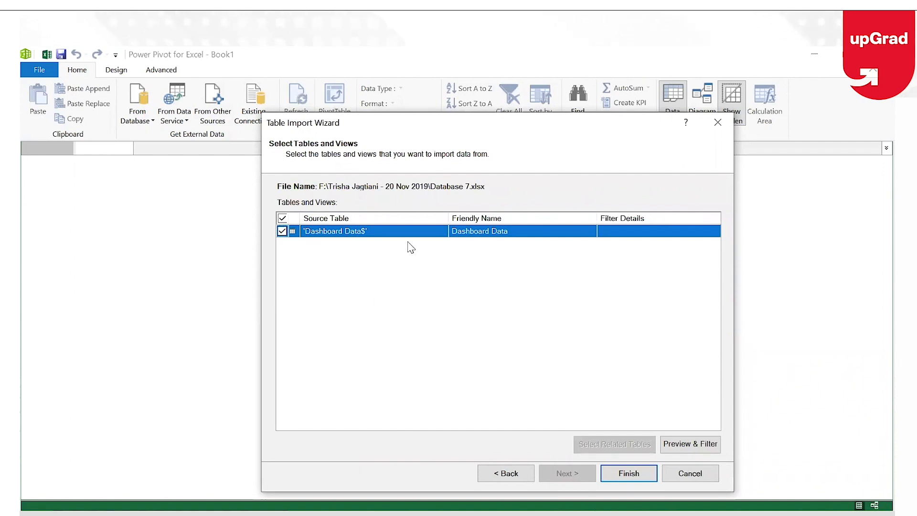
left_click(682, 447)
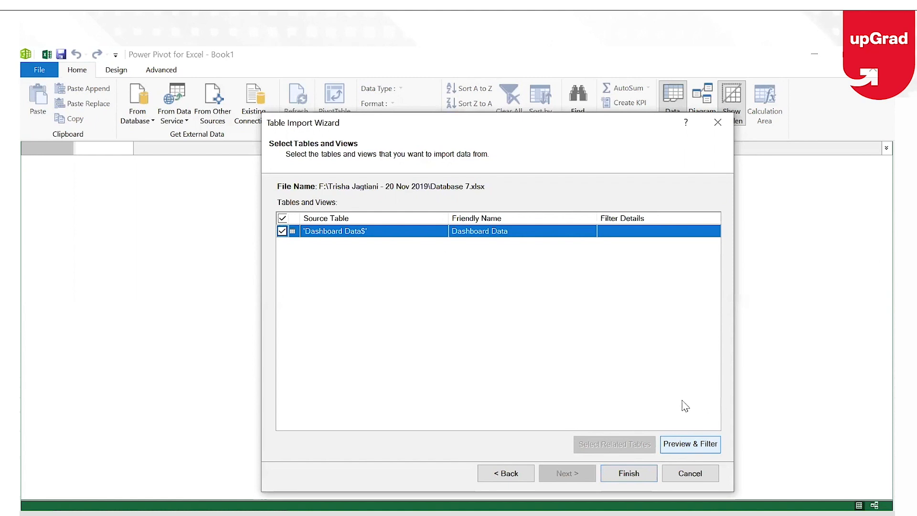
left_click(690, 446)
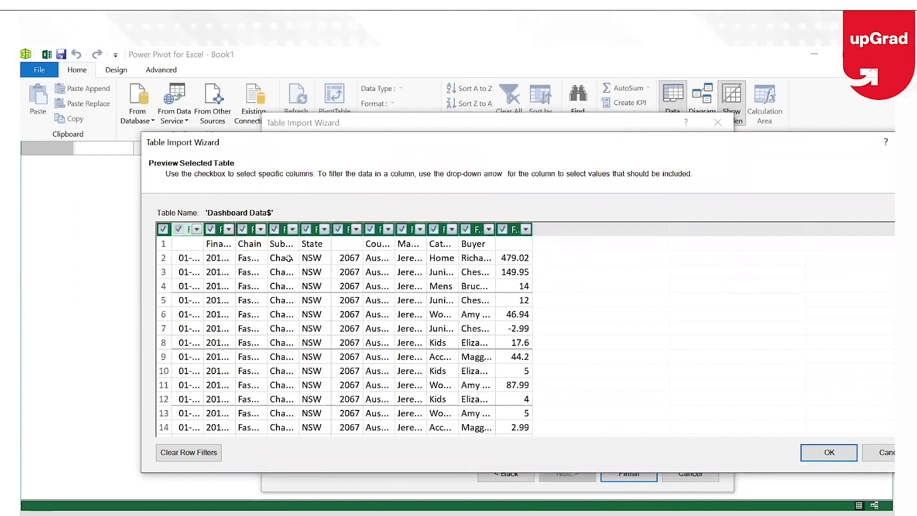
left_click_drag(203, 228, 239, 225)
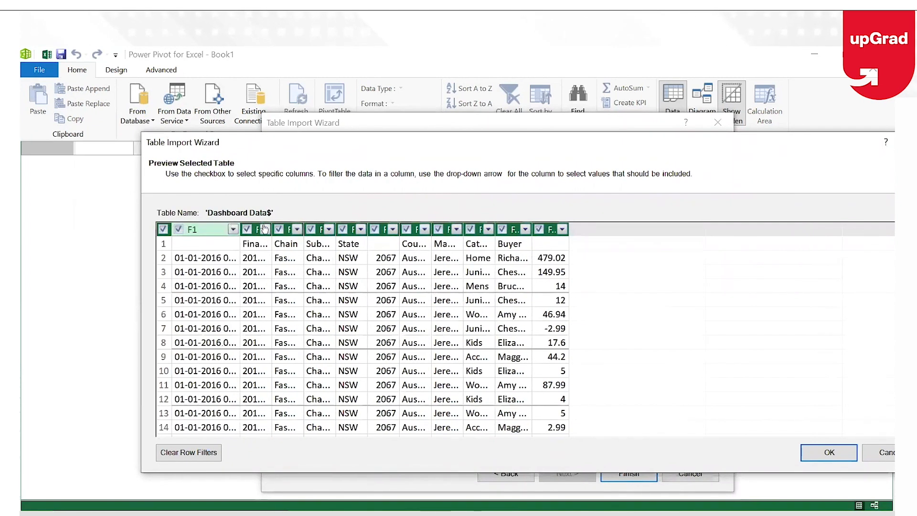
left_click_drag(291, 223, 292, 223)
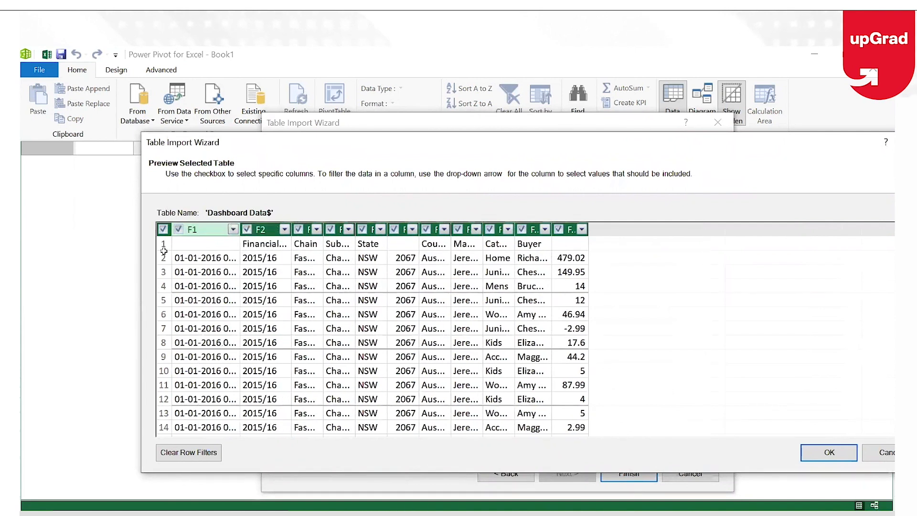
left_click(876, 458)
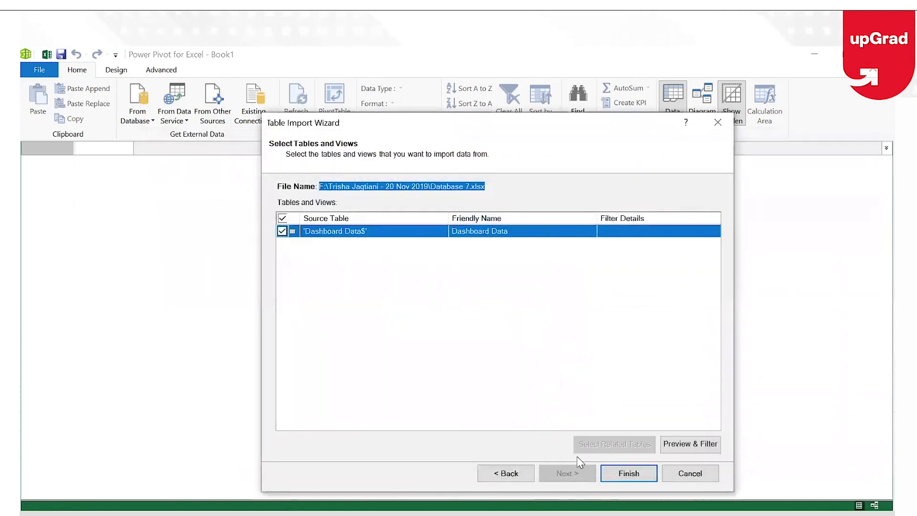
Go back, tick 'Use first row as column headers', and return to the Dashboard Data list
left_click(507, 473)
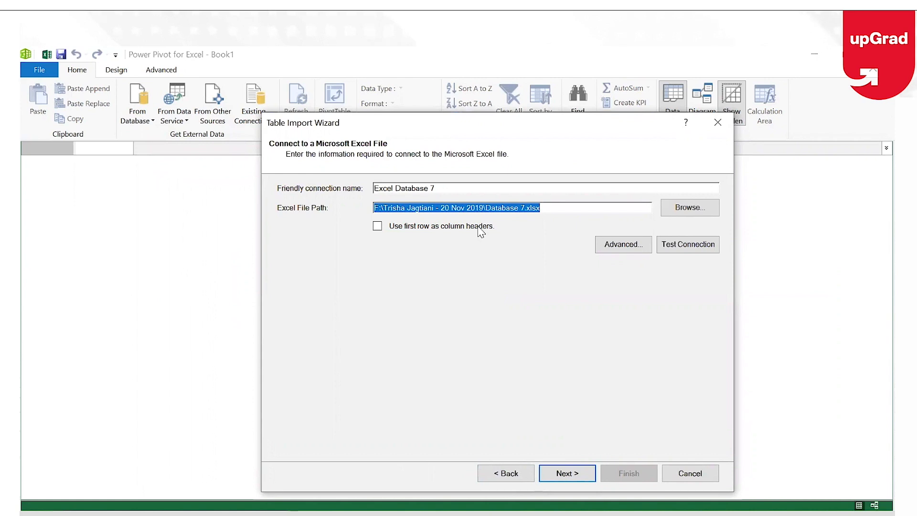
left_click(378, 226)
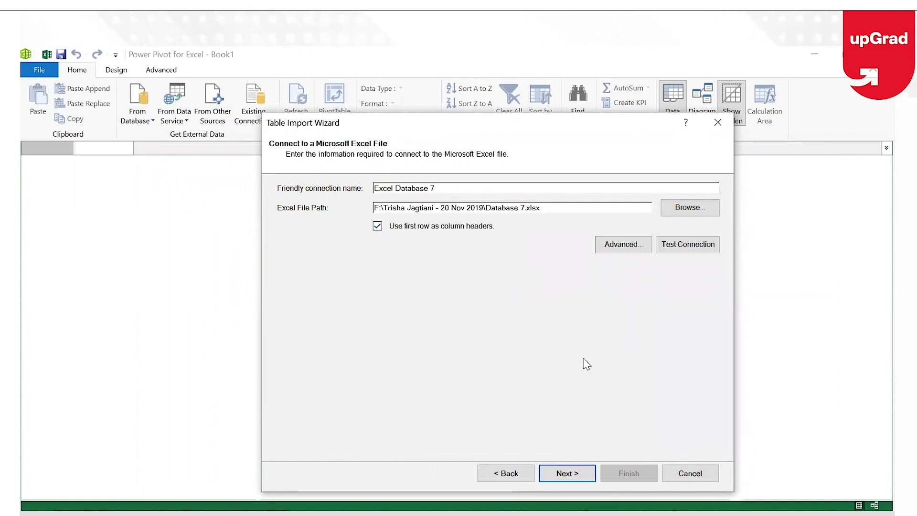
left_click(580, 475)
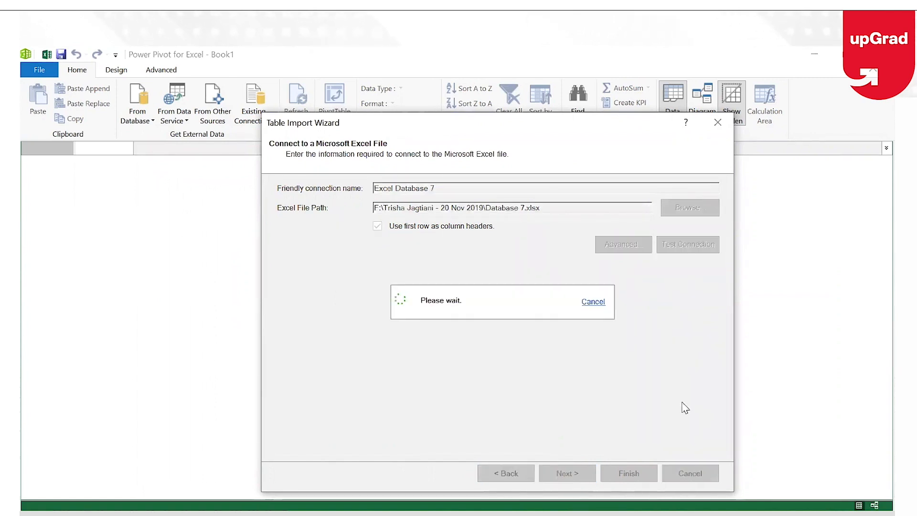
left_click(687, 450)
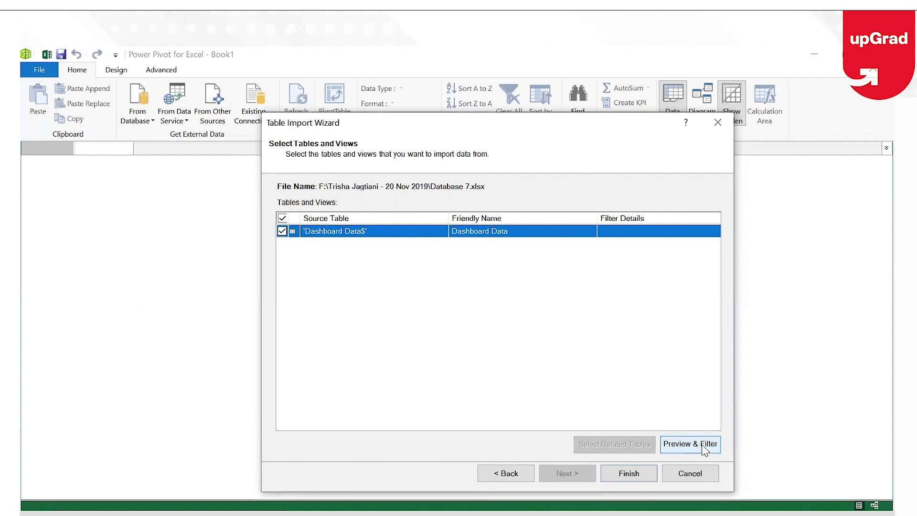
left_click(704, 447)
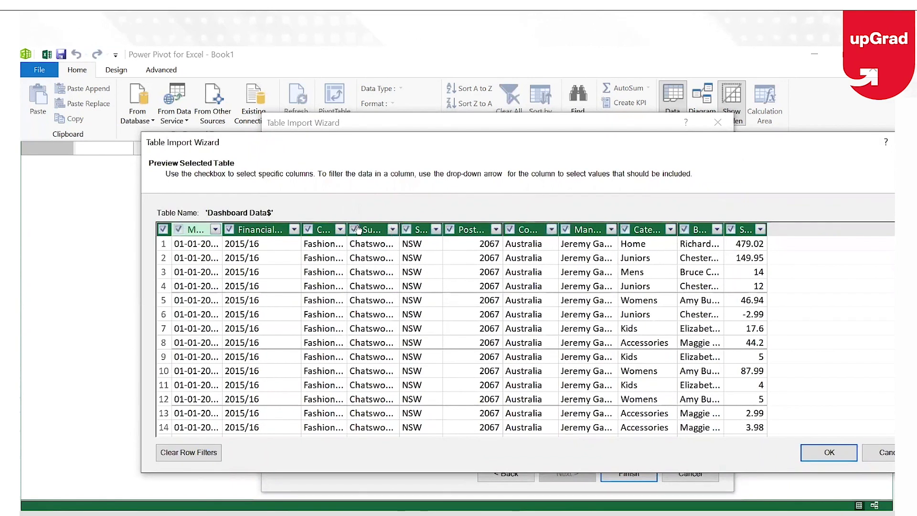
left_click_drag(347, 226, 366, 225)
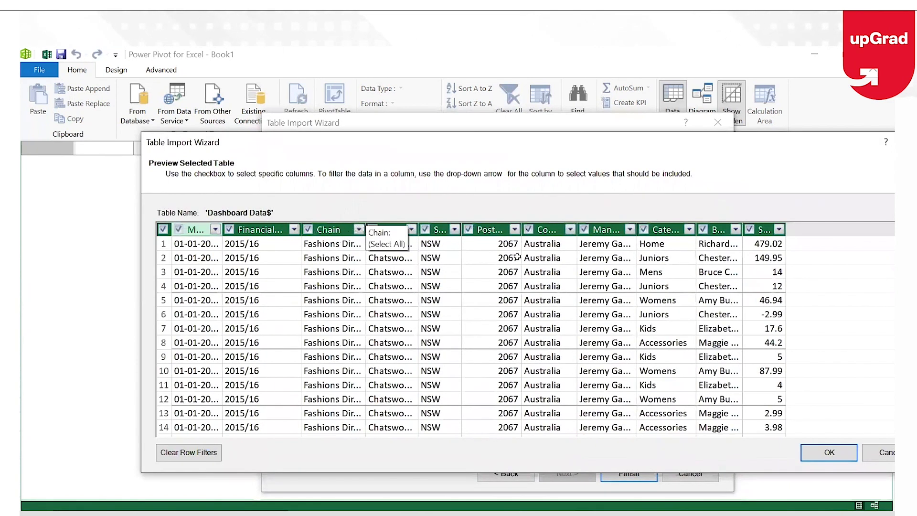
left_click(687, 229)
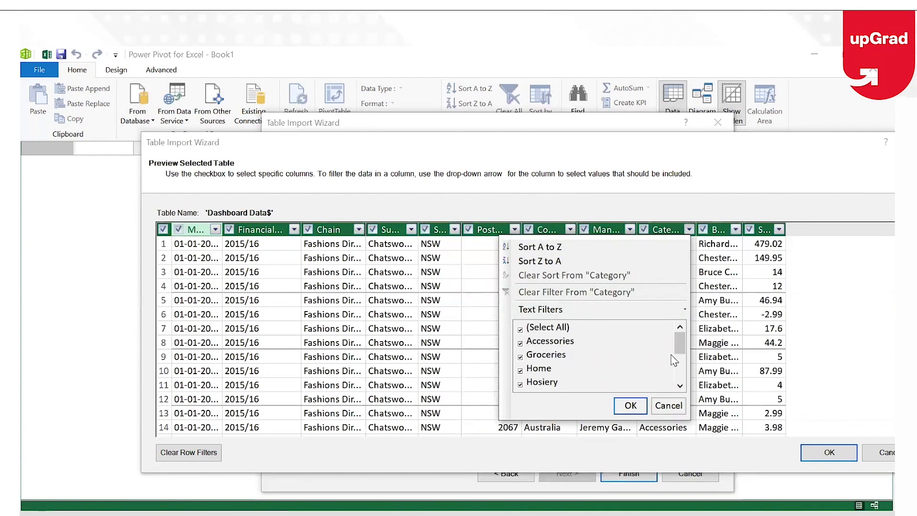
left_click_drag(685, 354, 684, 334)
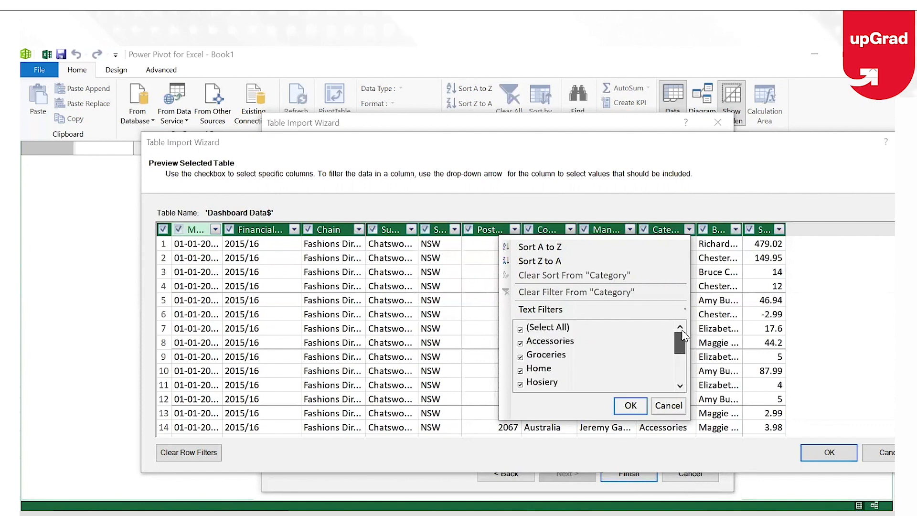
left_click(668, 405)
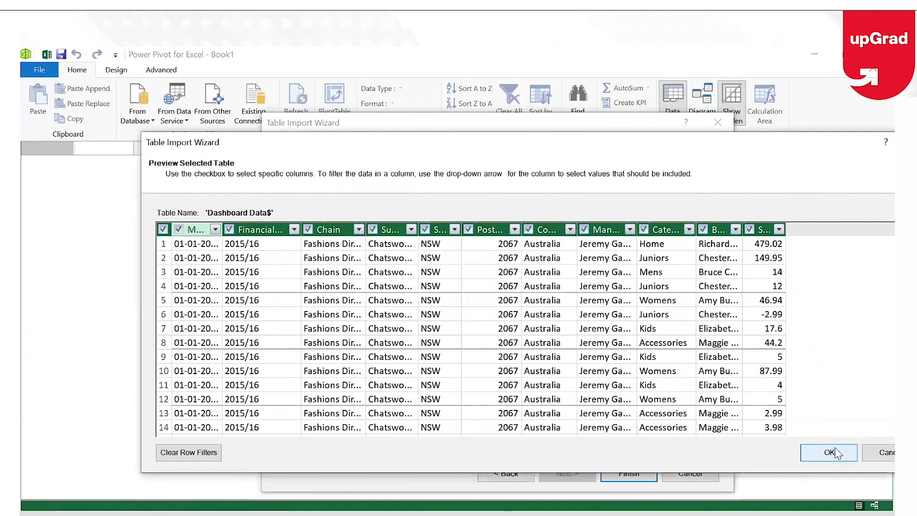
left_click(876, 453)
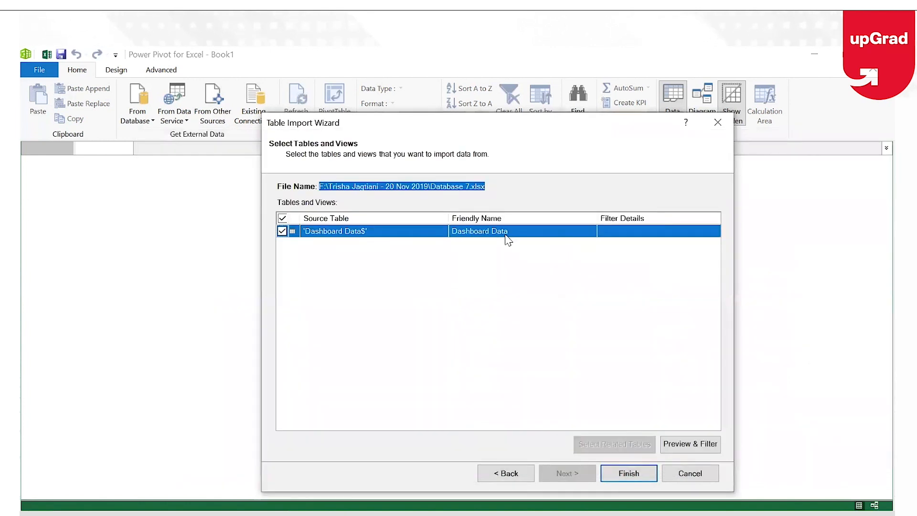
Finish the import, transferring 2,89,700 Dashboard Data rows into the data model
left_click(623, 475)
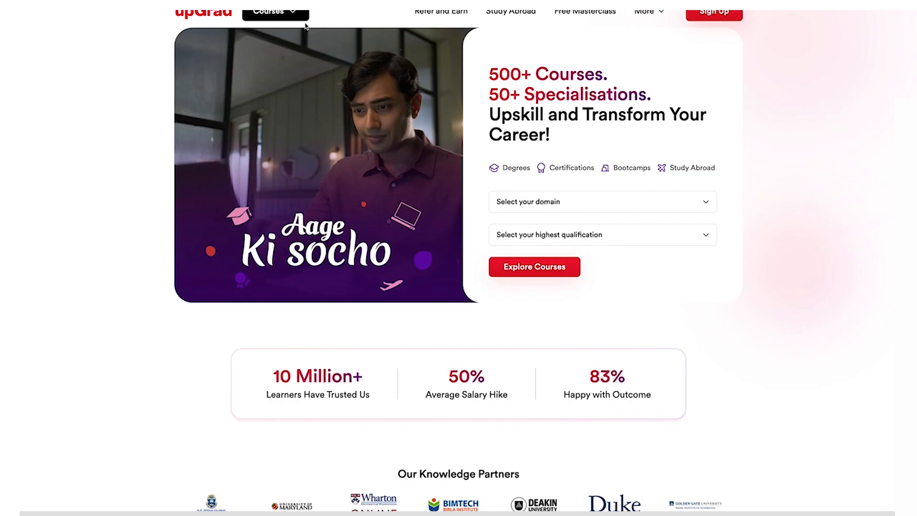
left_click(296, 15)
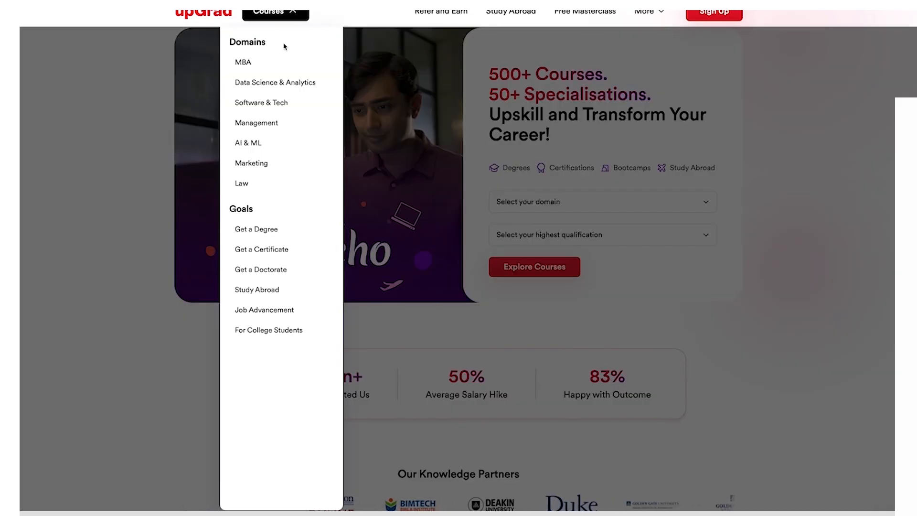
Under Data Science & Analytics > View All, open the IIIT Bangalore PG Certificate in Data Science & AI
mouse_move(281, 82)
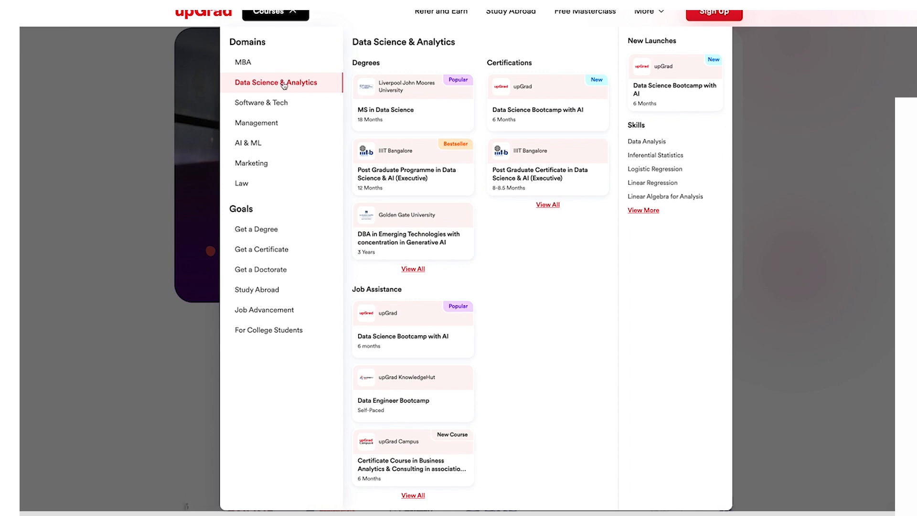
left_click(419, 270)
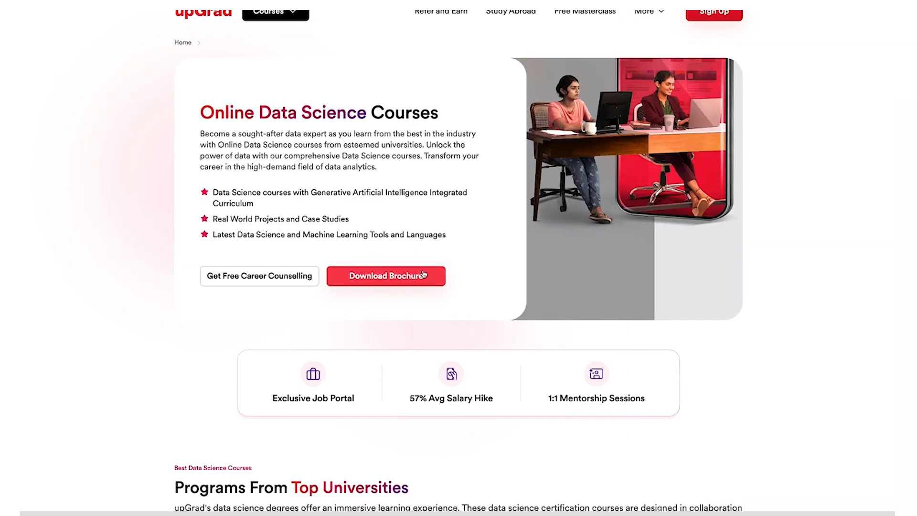
scroll(460, 303, "down", 2)
scroll(460, 303, "down", 6)
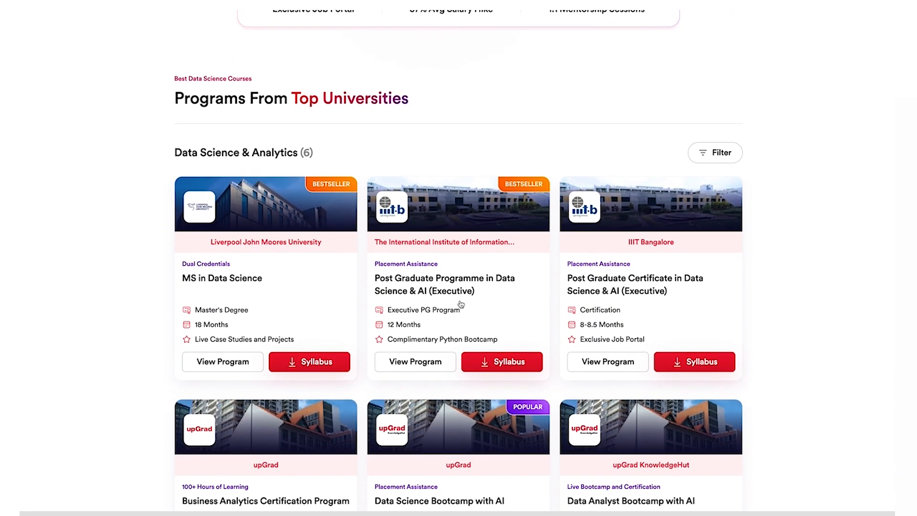
left_click(644, 325)
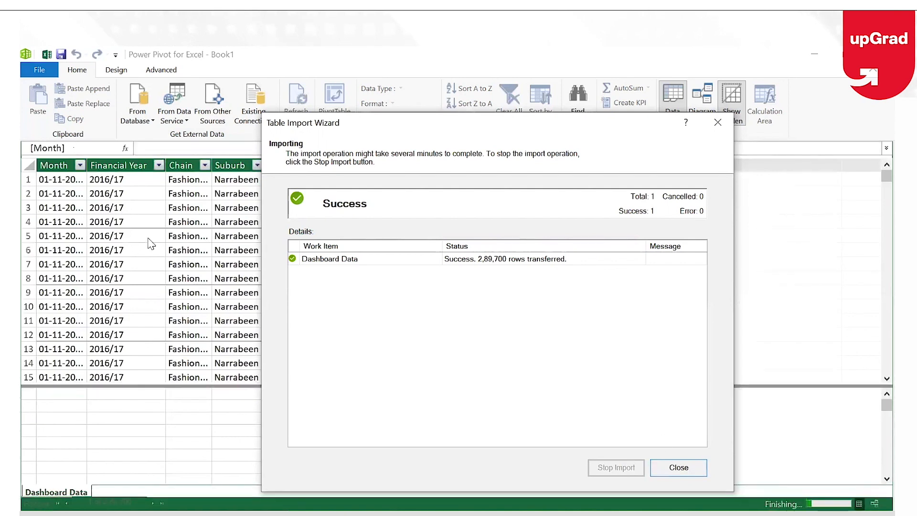
Close the 2,89,700-row import summary and switch from Power Pivot back to the Book1 workbook
left_click(678, 468)
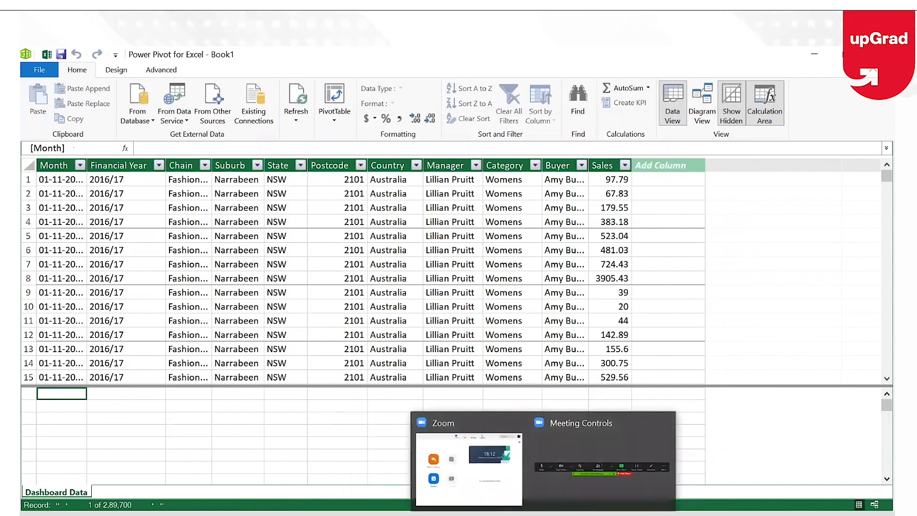
mouse_move(542, 514)
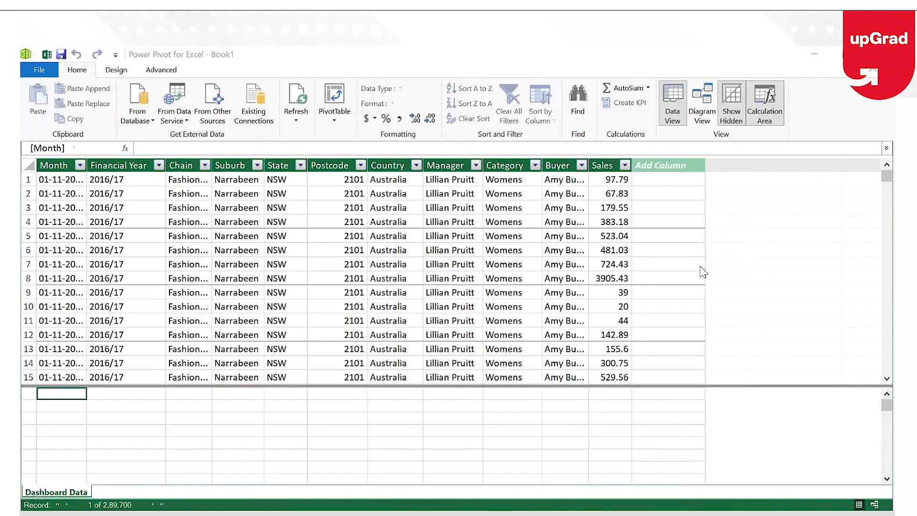
left_click(729, 138)
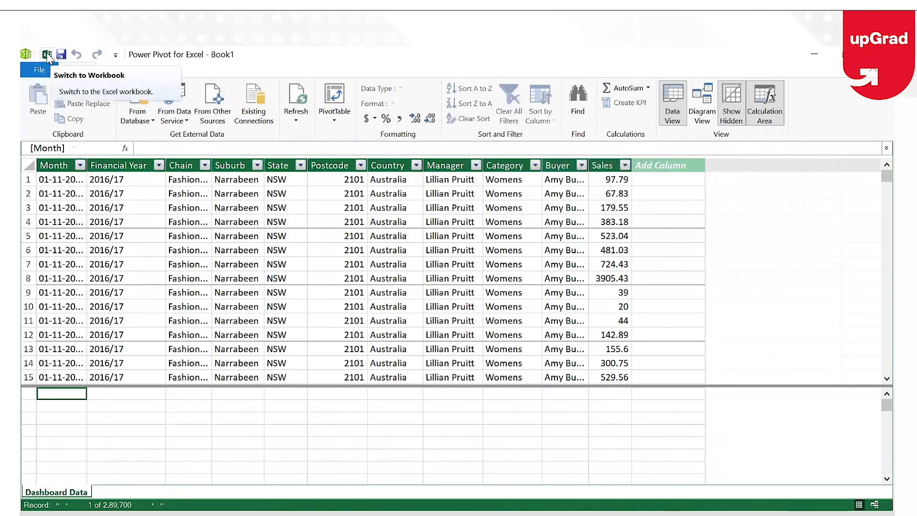
left_click(48, 56)
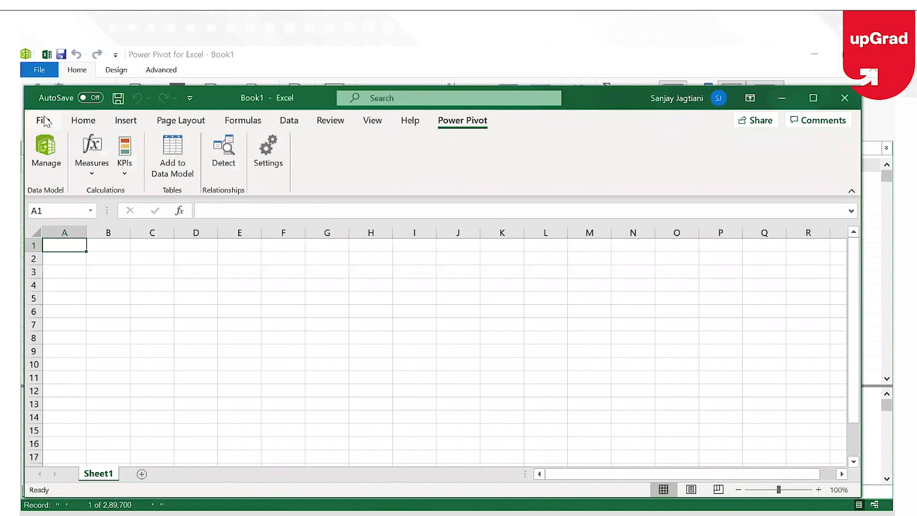
Save As into the Database 7 folder, naming the file Normalising data_Database7
left_click(46, 120)
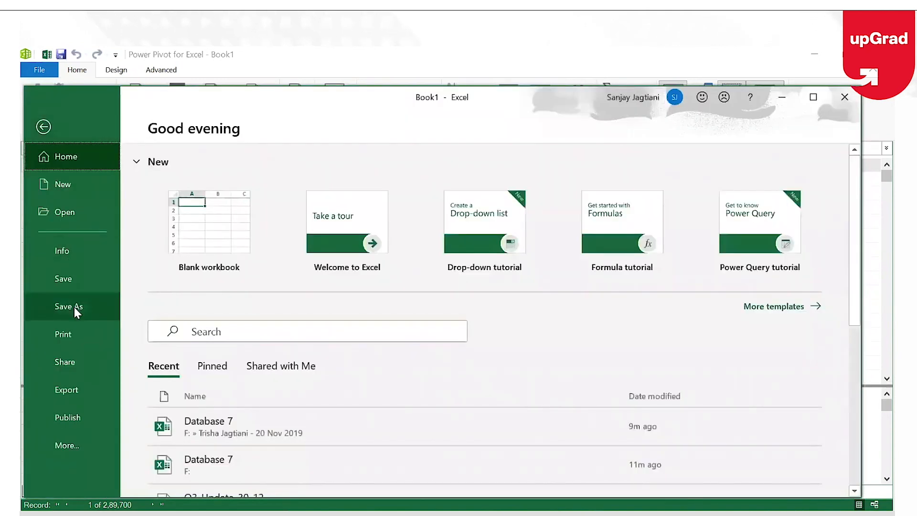
left_click(74, 308)
left_click(549, 244)
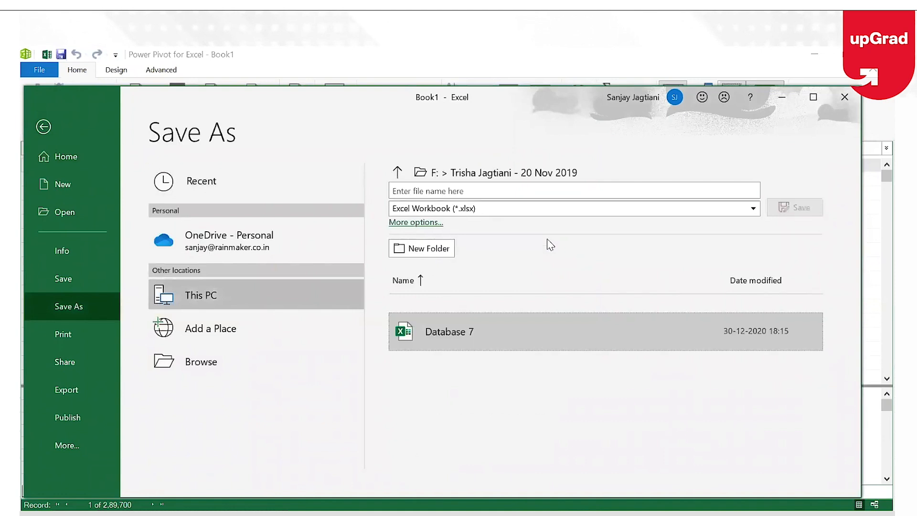
left_click(522, 189)
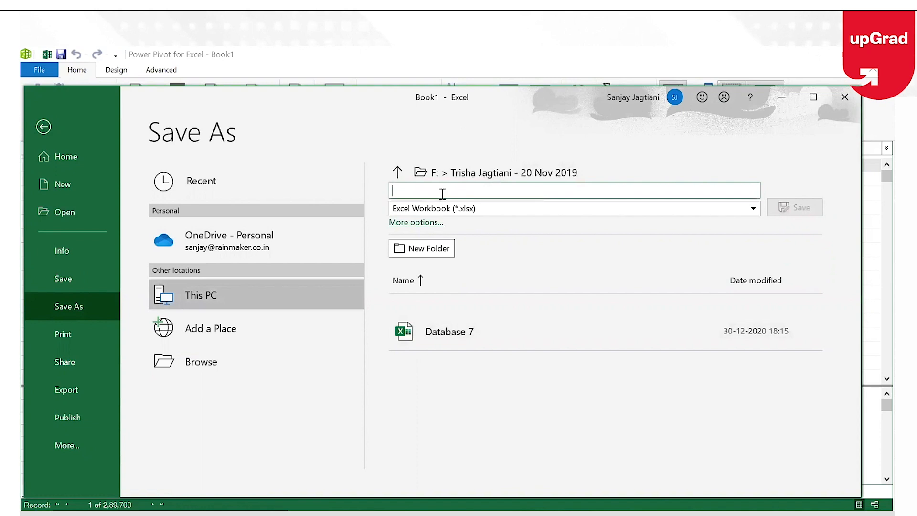
type("Normalisi")
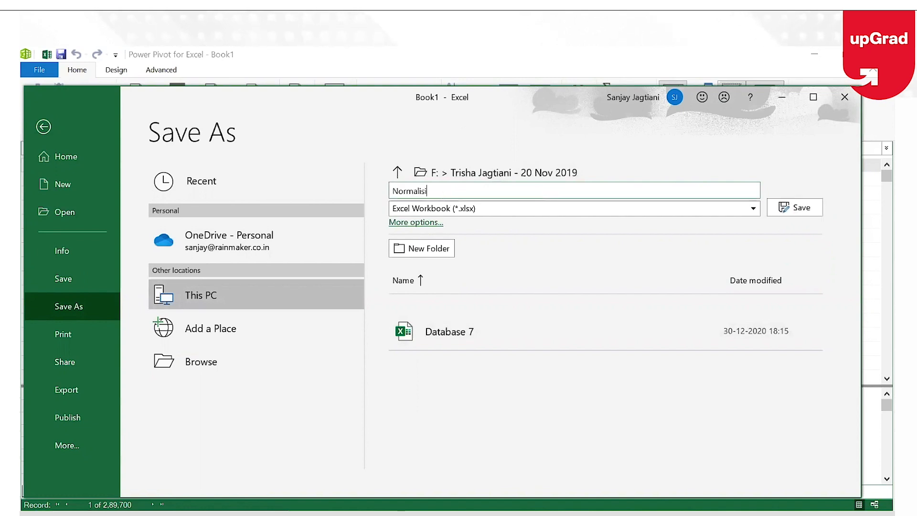
type("ng data")
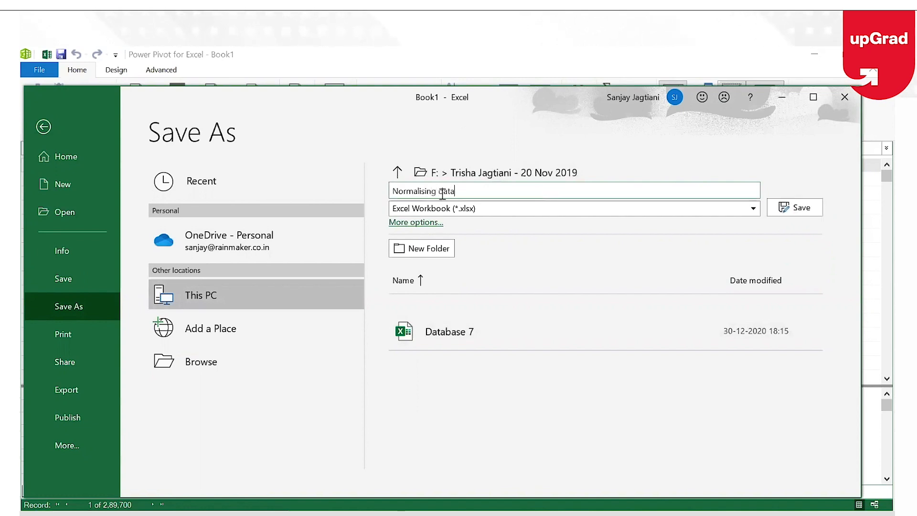
type("_")
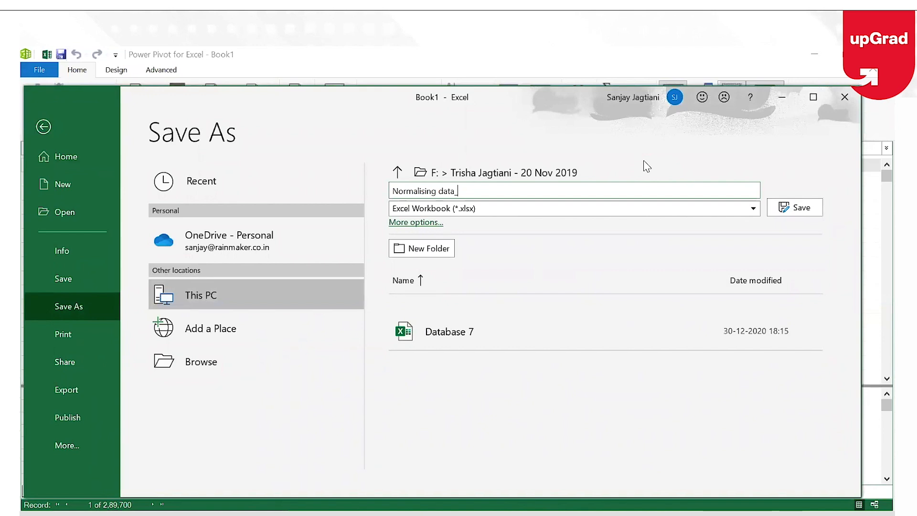
type("data")
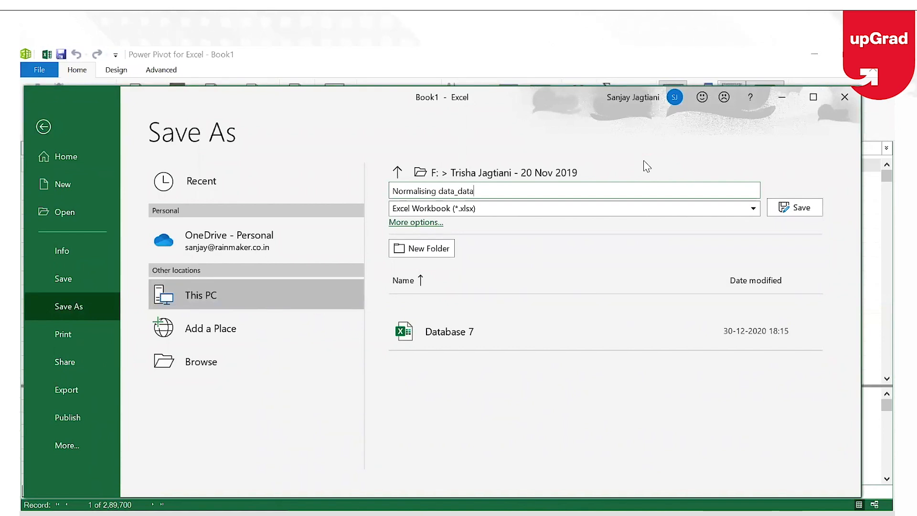
type("base")
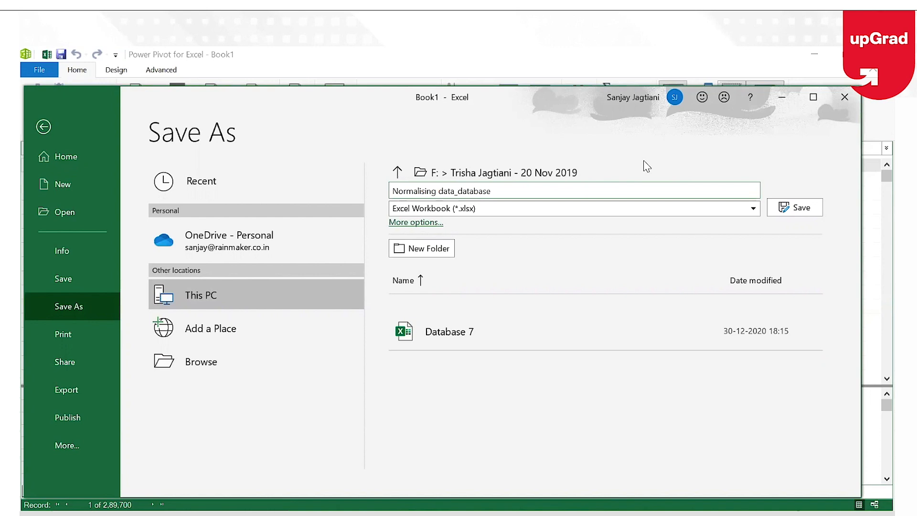
key("BackSpace")
type("D")
key("End")
type("7")
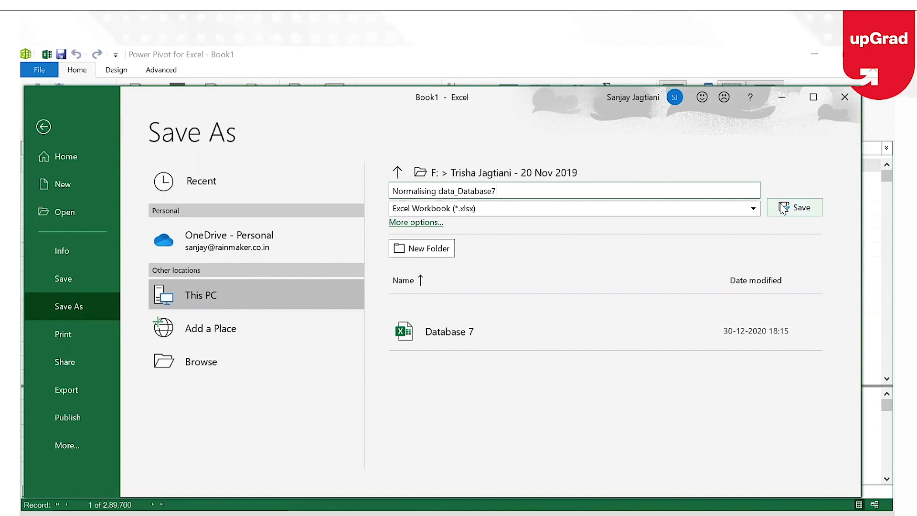
Save the workbook and check it in File Explorer beside Database 7
left_click(810, 203)
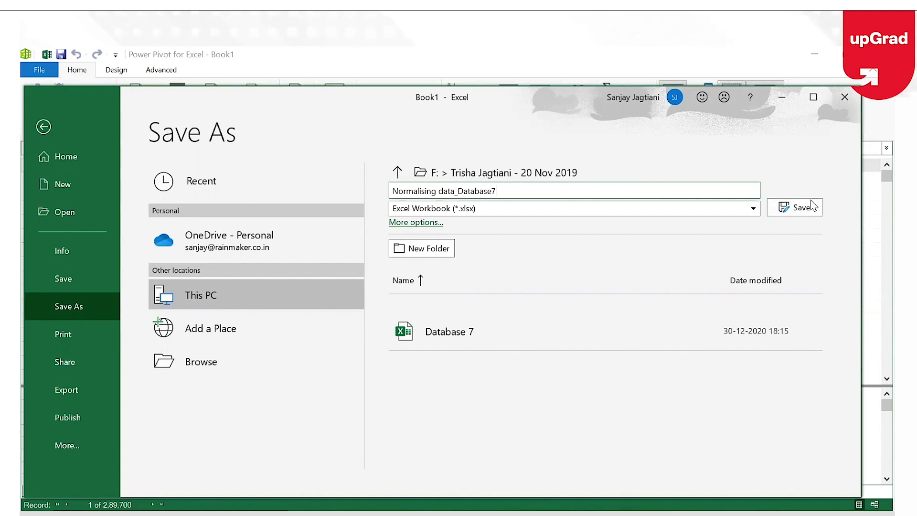
left_click(803, 213)
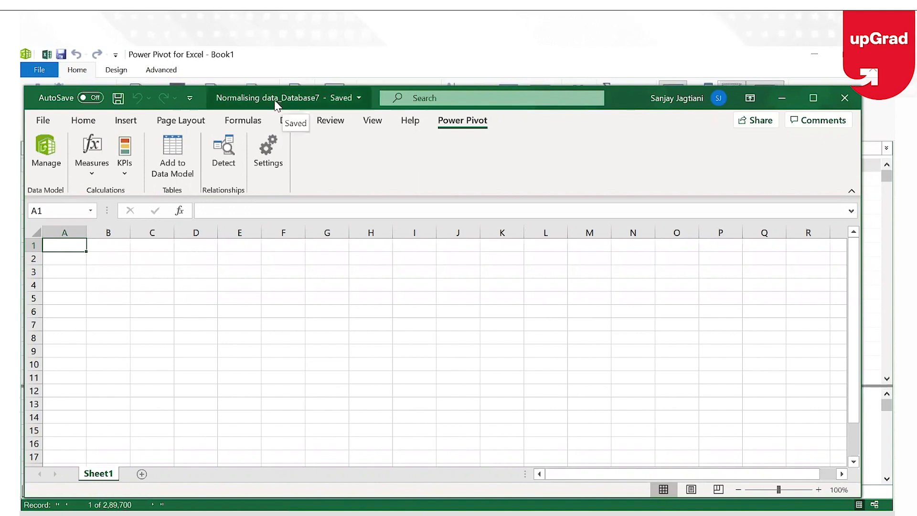
left_click(449, 514)
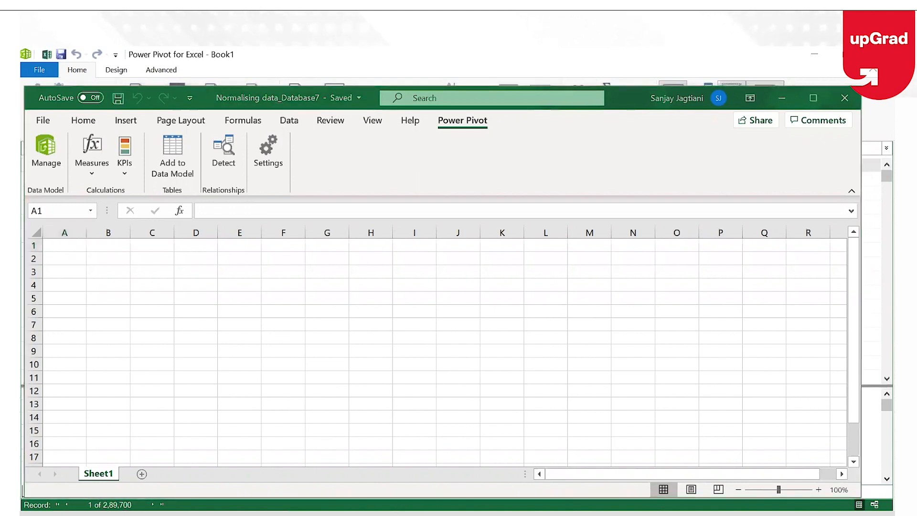
left_click(592, 332)
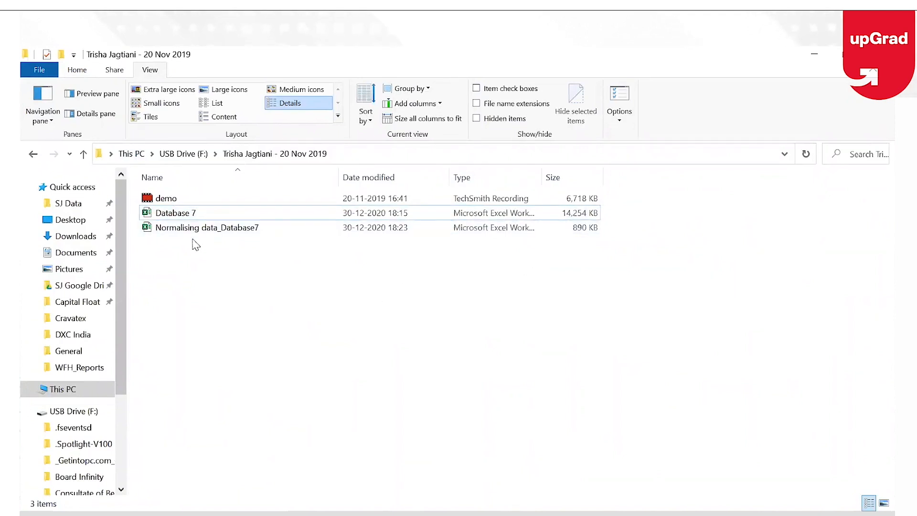
left_click(596, 211)
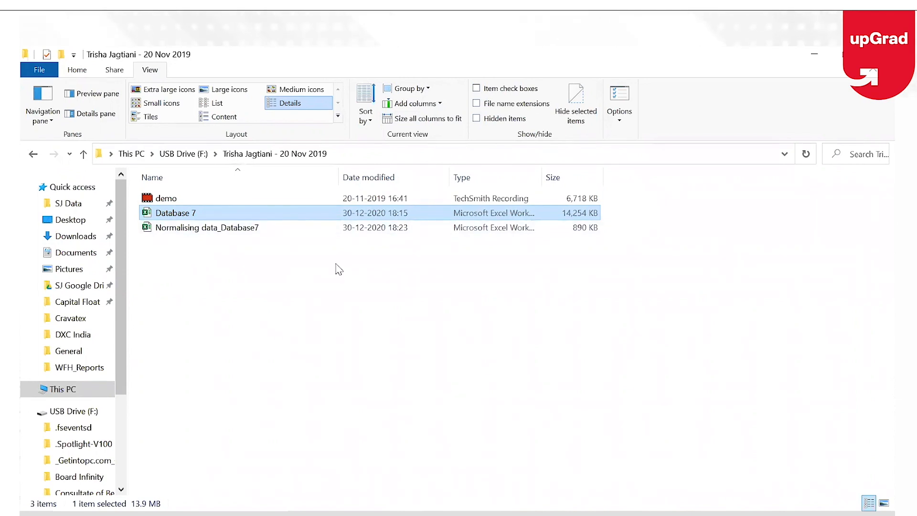
left_click(577, 515)
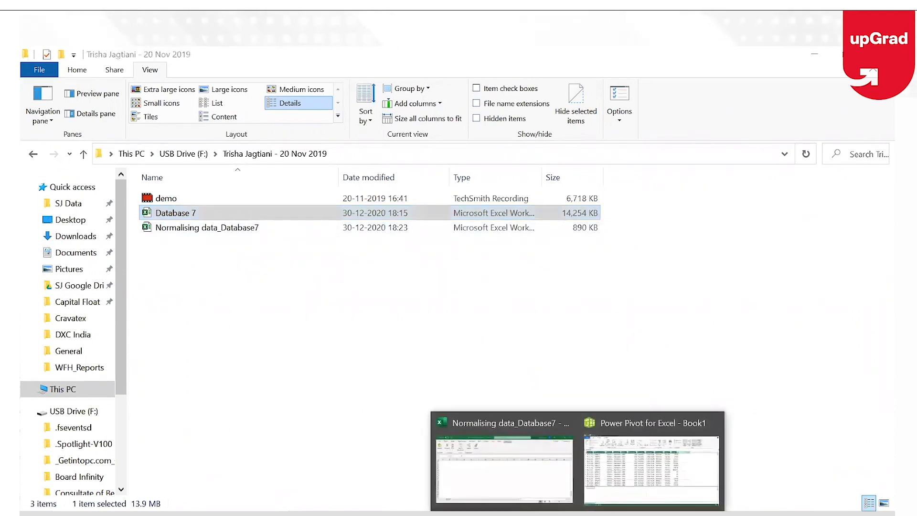
Bring the Power Pivot for Excel window back to the front
left_click(480, 430)
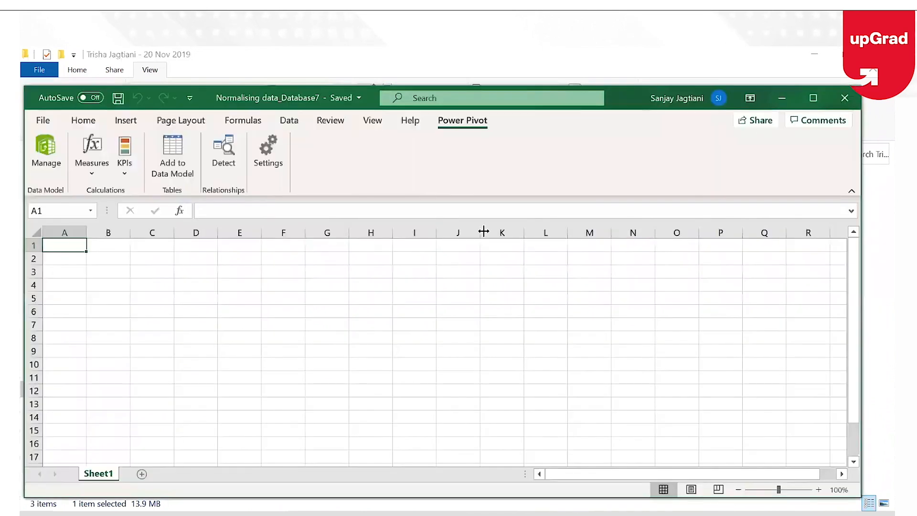
left_click(578, 514)
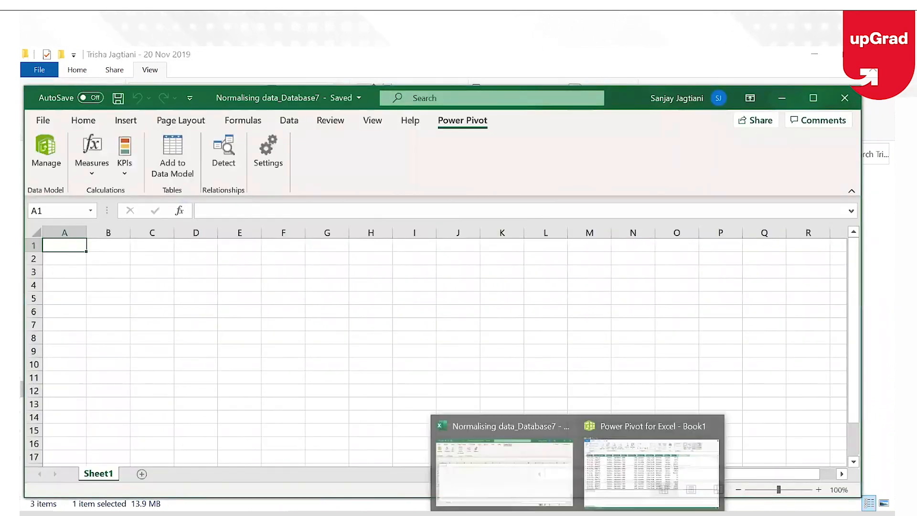
left_click(620, 422)
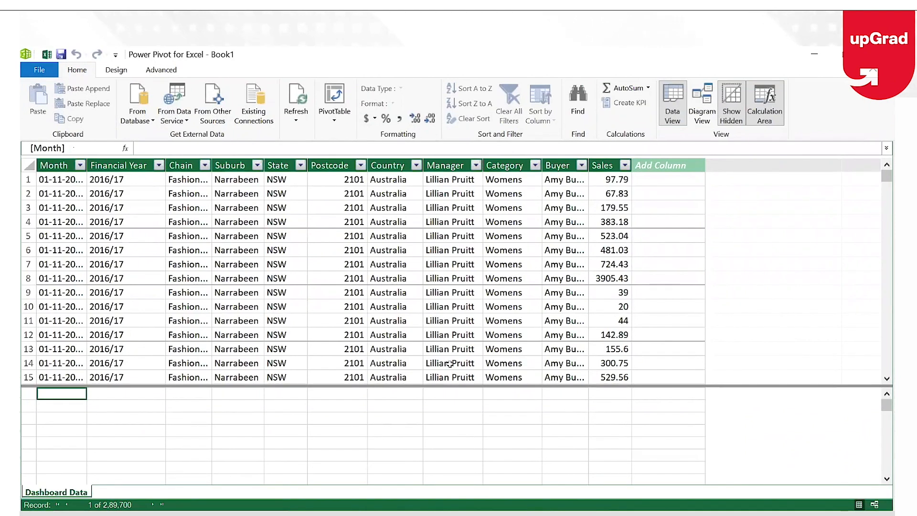
Select calculation-area cells under Country and Category and the Add Column column
left_click(386, 406)
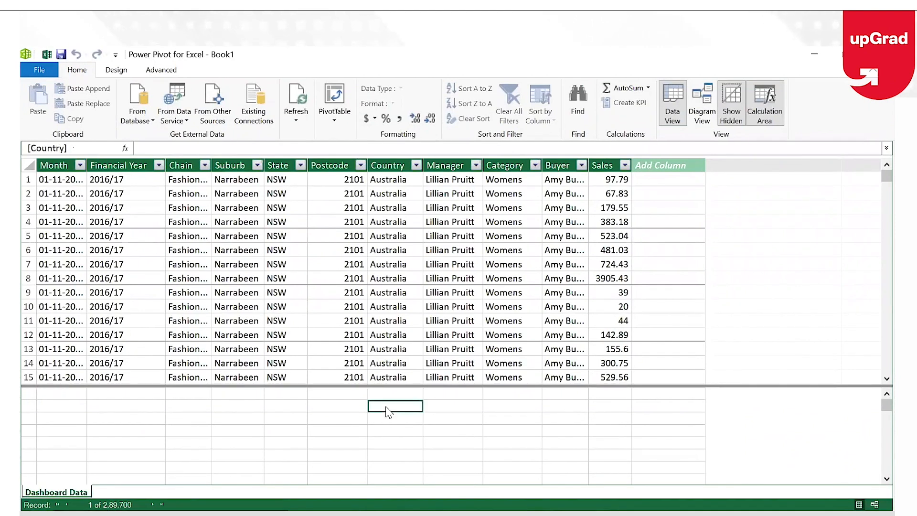
left_click(673, 167)
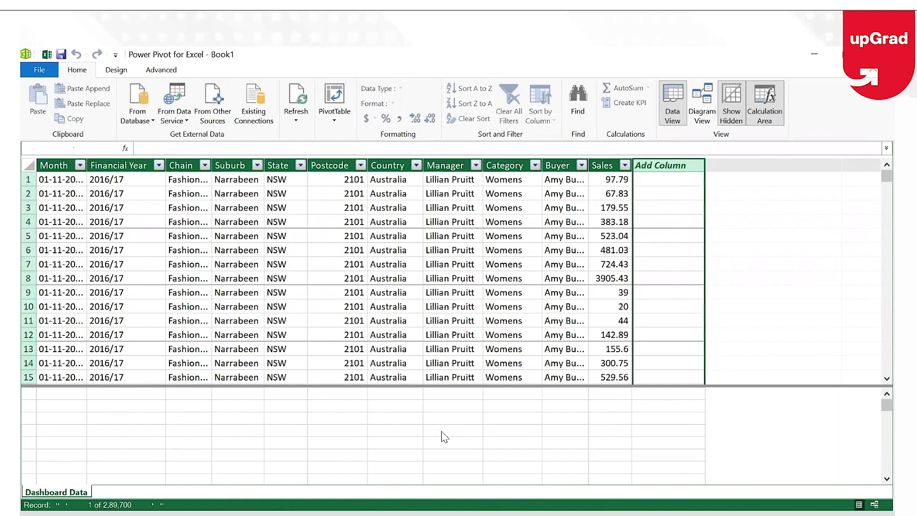
left_click(487, 407)
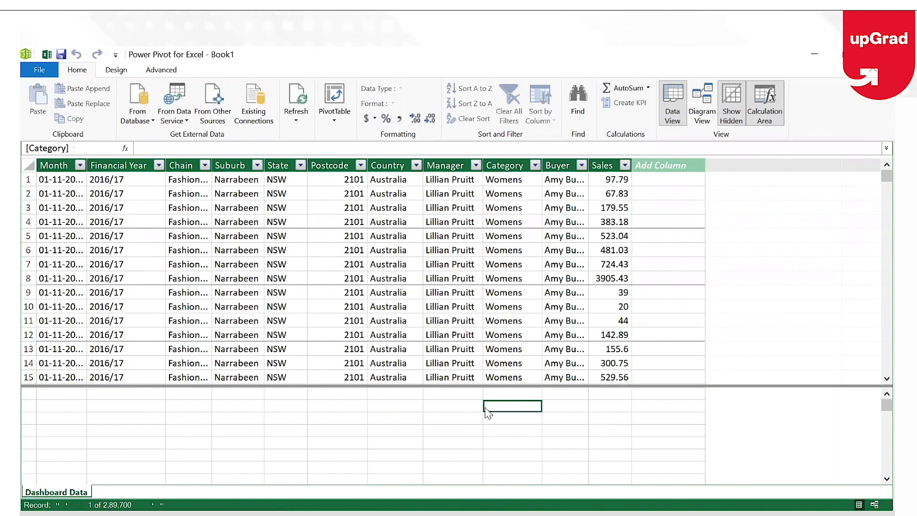
Open the From Other Sources import wizard, then cancel it without importing anything
left_click(210, 104)
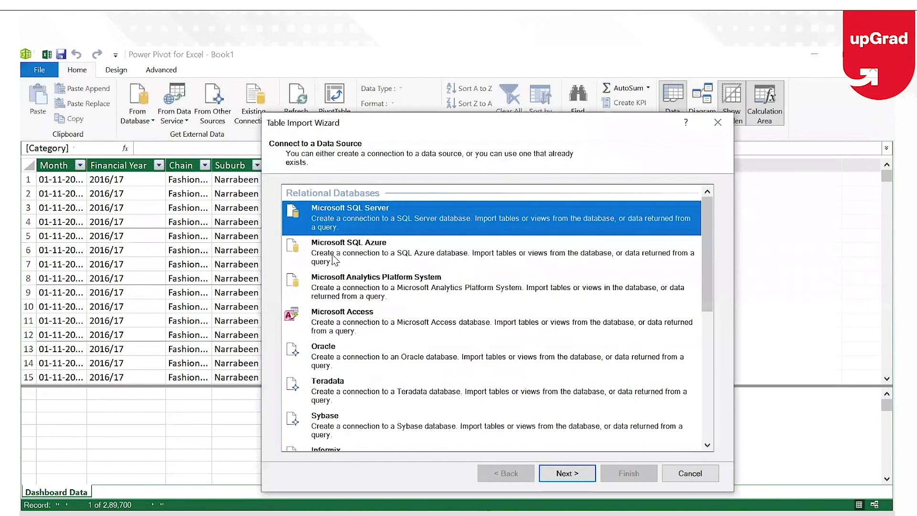
left_click_drag(711, 286, 716, 448)
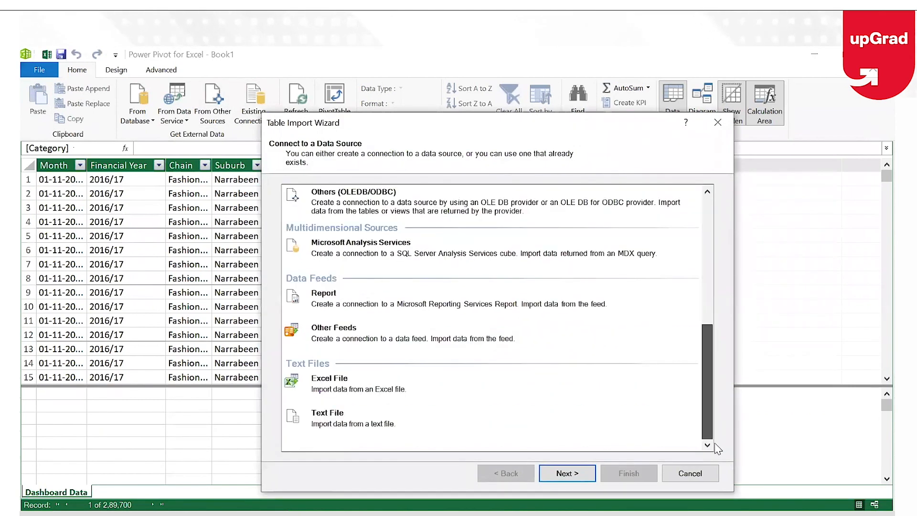
left_click(691, 477)
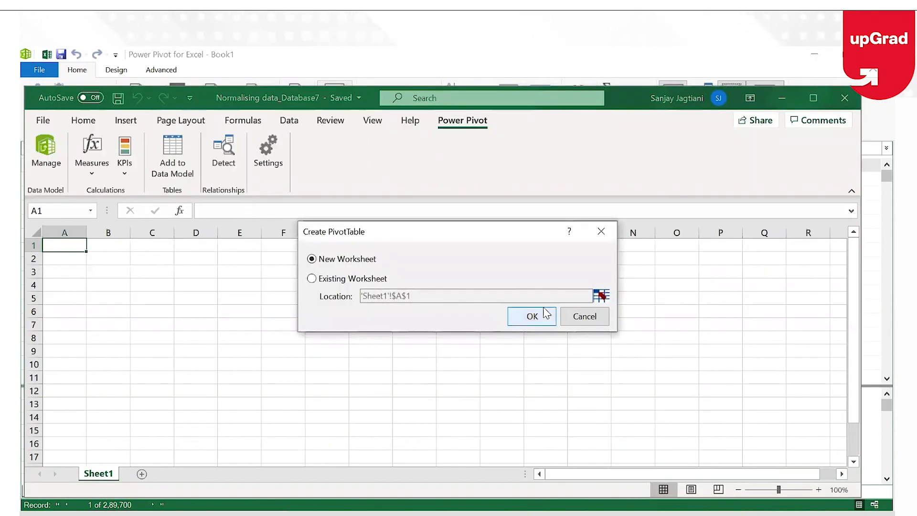
Create the PivotTable on the existing Sheet1 and add Dashboard Data's Month field to Rows
left_click(311, 278)
left_click(532, 321)
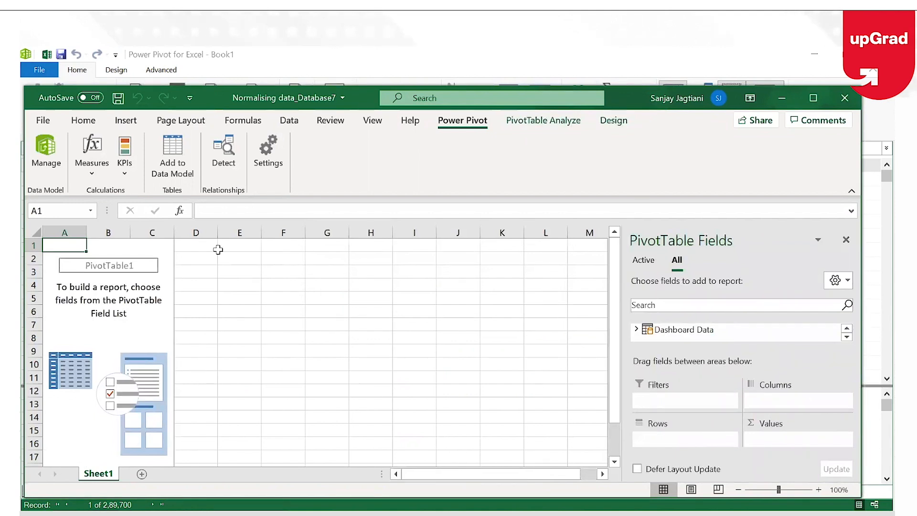
left_click(637, 330)
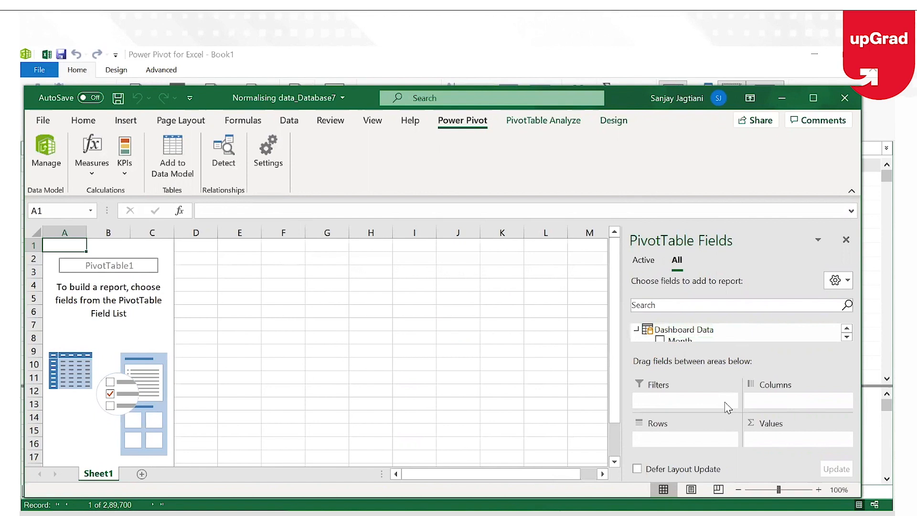
left_click(851, 191)
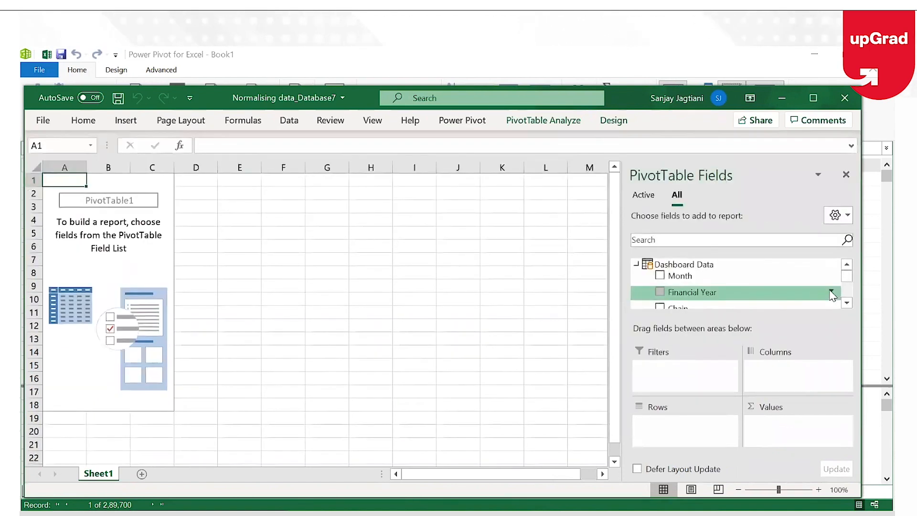
mouse_move(847, 278)
left_mouse_down()
mouse_move(846, 304)
mouse_move(837, 265)
left_mouse_up()
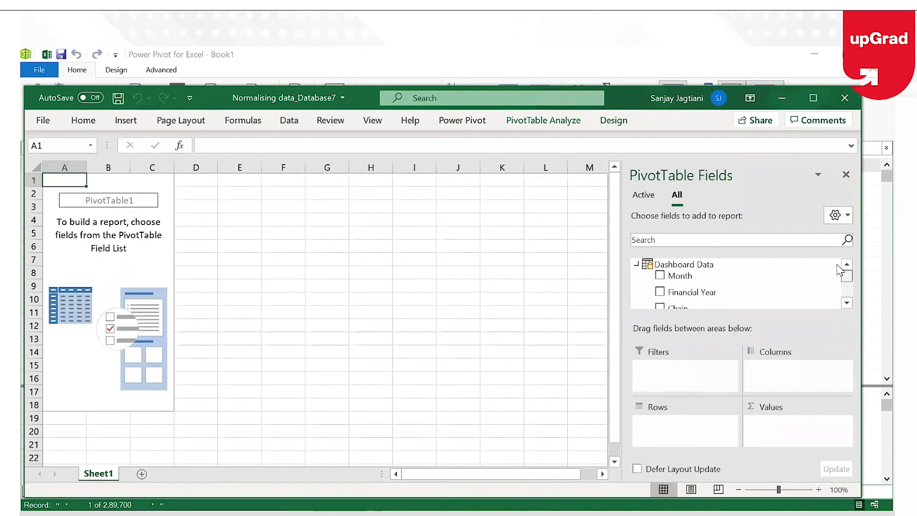
left_click_drag(682, 277, 656, 437)
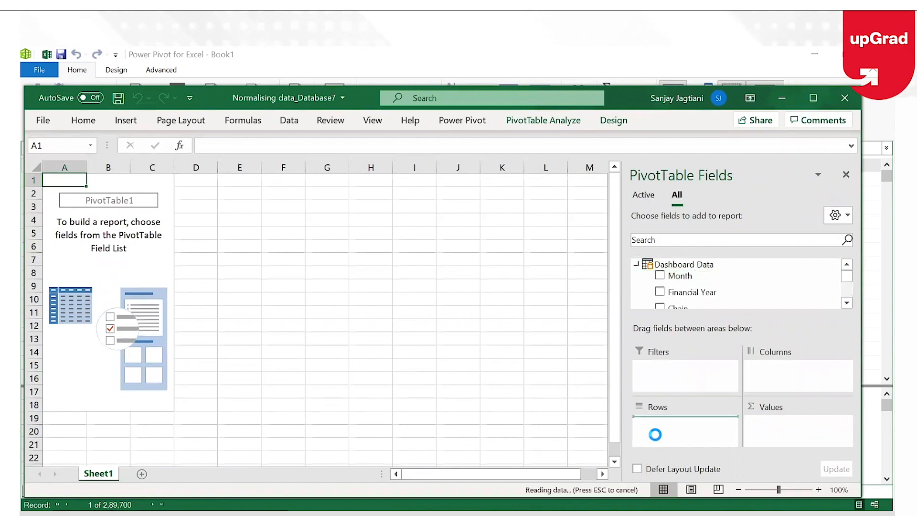
Add Sales to the Values area as Sum of Sales
left_click(846, 303)
left_click(846, 303)
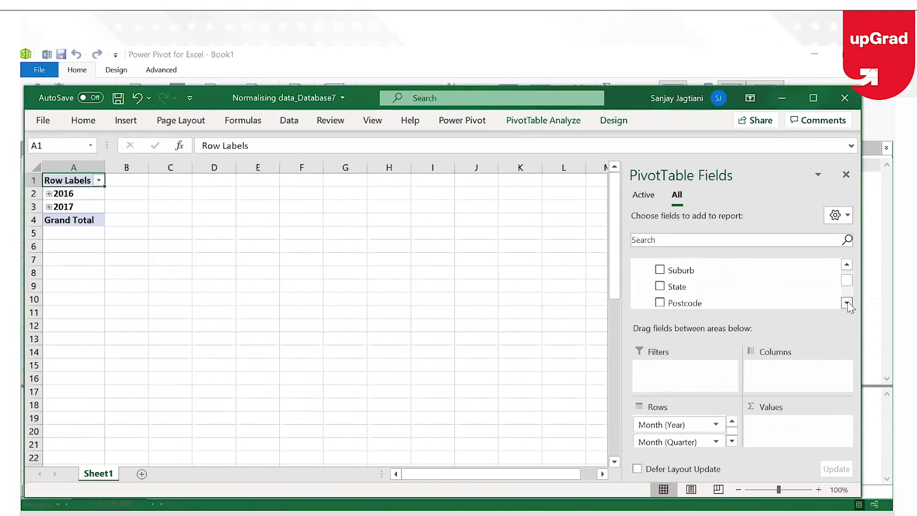
left_click(846, 302)
left_click(846, 303)
left_click(847, 302)
left_click_drag(669, 271, 795, 434)
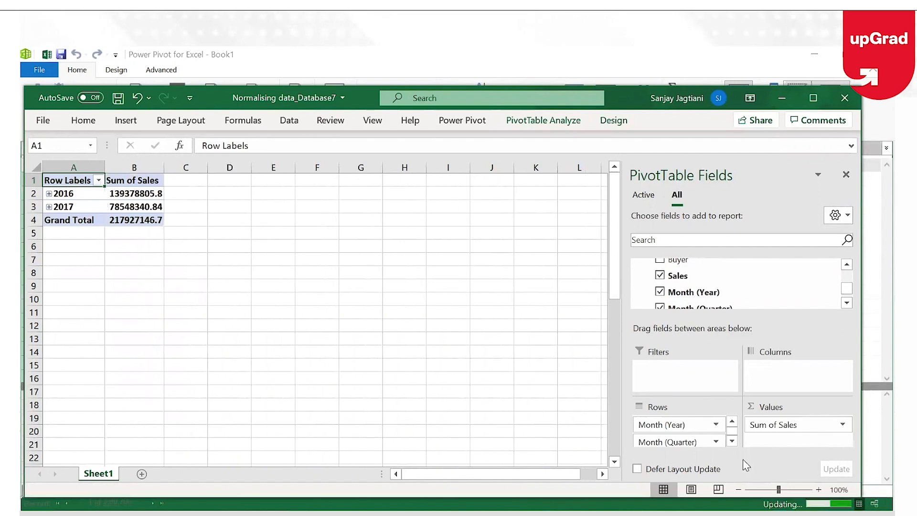
Replace Month (Quarter) and Month in Rows with Month (Month) under Month (Year)
scroll(708, 436, "down", 3)
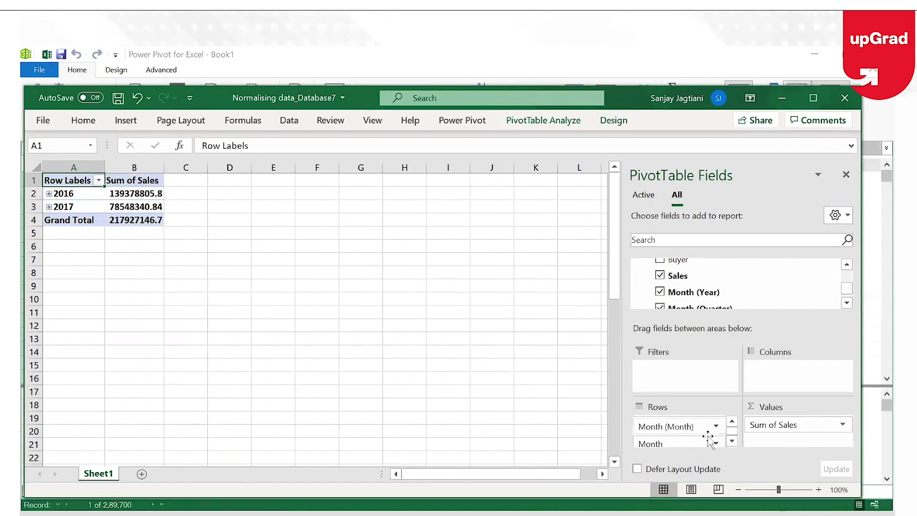
scroll(669, 425, "up", 1)
left_click(732, 422)
left_click_drag(669, 442, 465, 375)
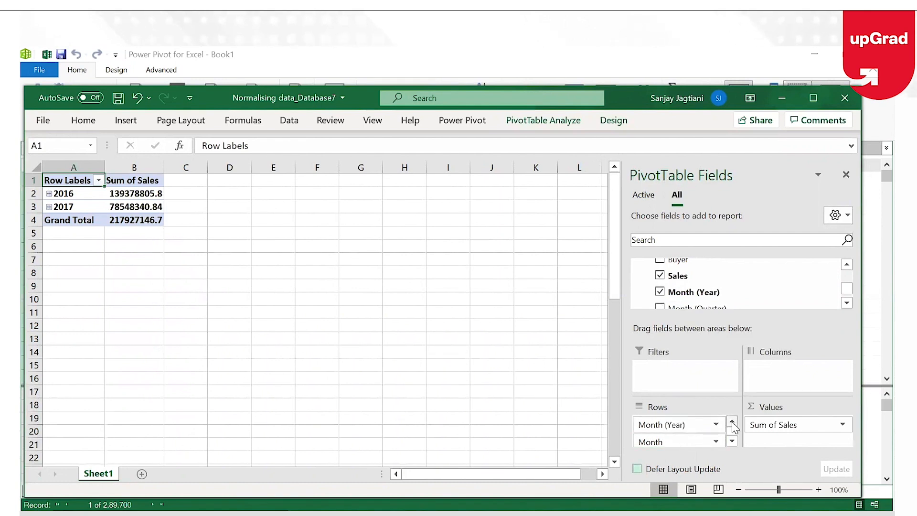
left_click_drag(663, 442, 358, 349)
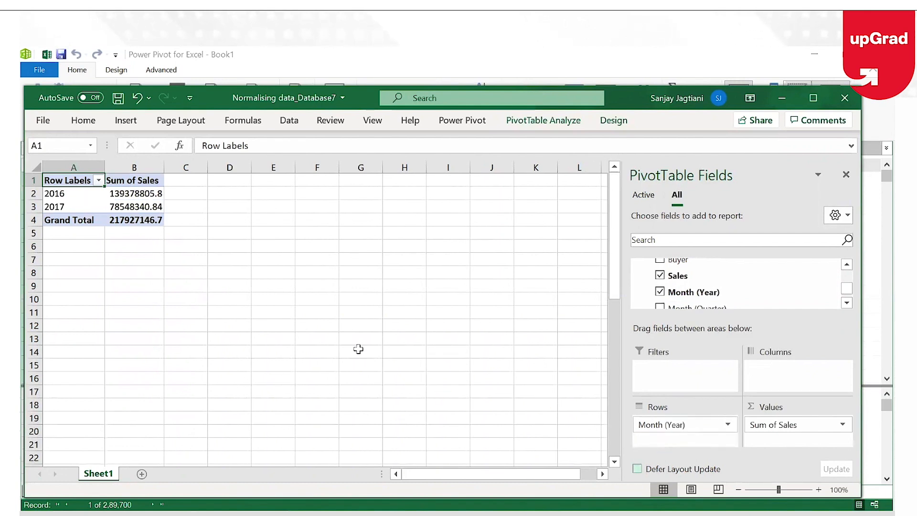
left_click(846, 302)
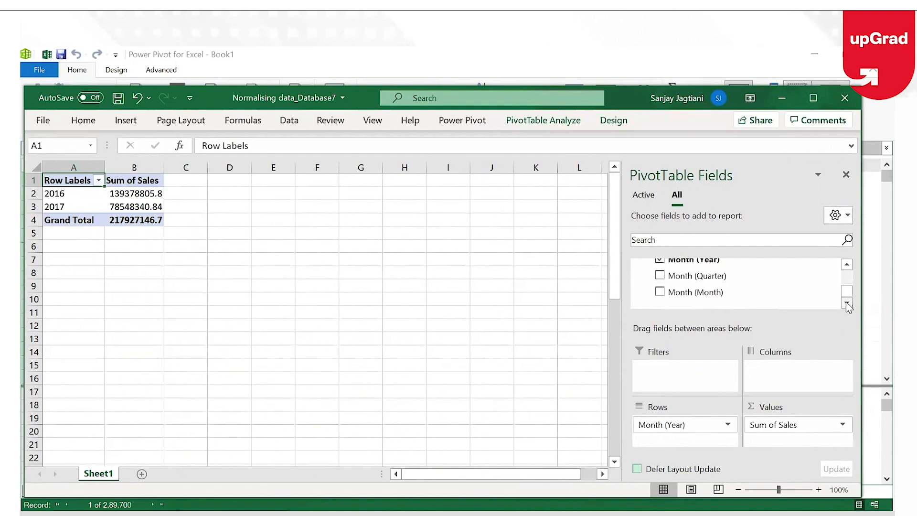
left_click_drag(695, 292, 695, 439)
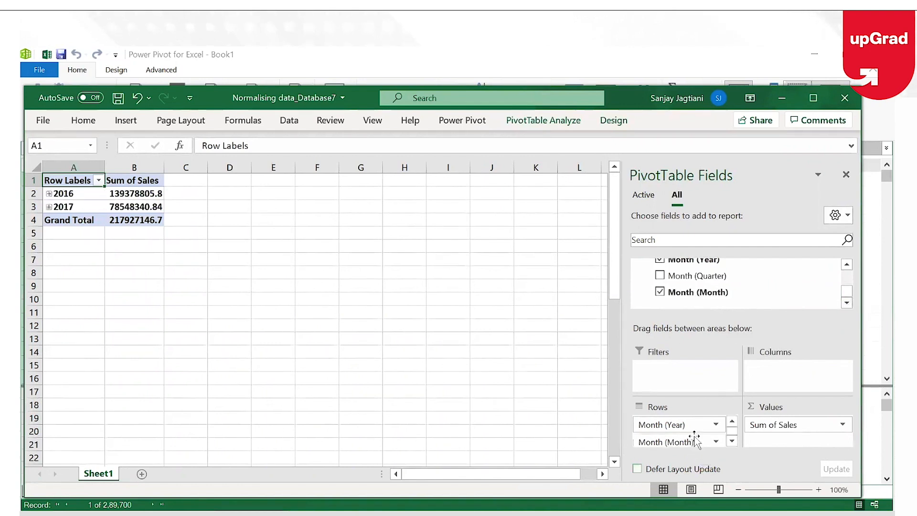
Expand 2016 into its Jan–Dec sales and save the workbook
left_click(49, 194)
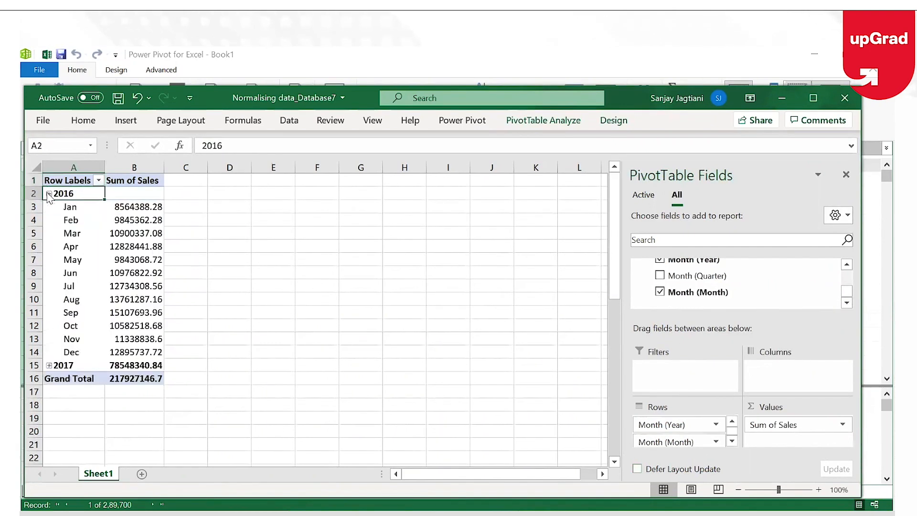
left_click(46, 366)
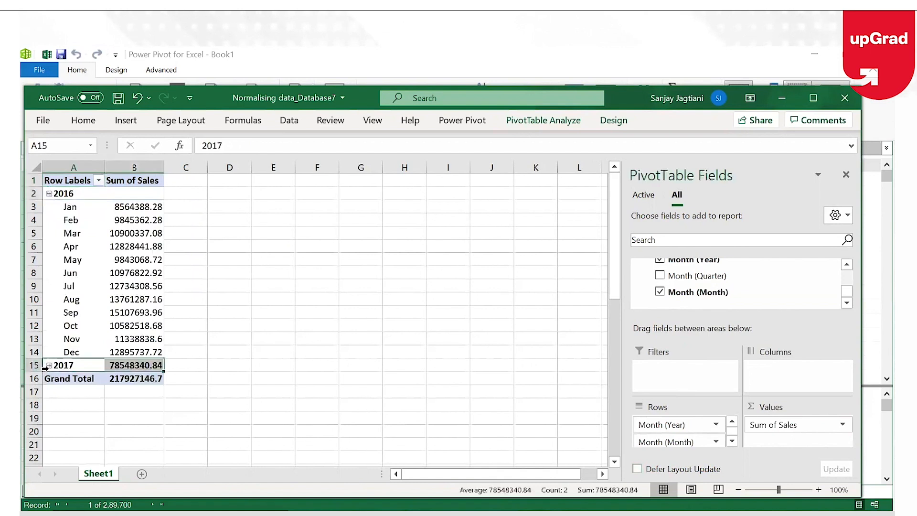
left_click(289, 338)
left_click(118, 99)
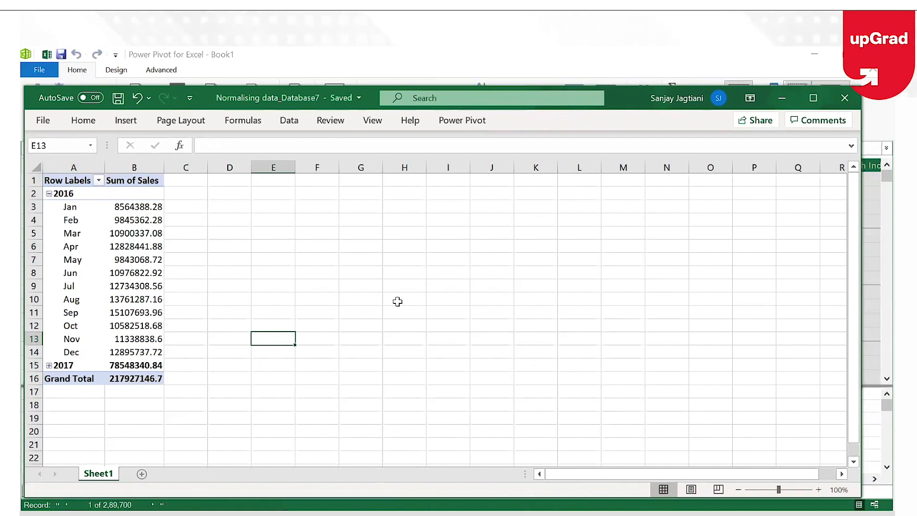
Select Normalising data_Database7 in File Explorer to confirm its 1,000 KB size
left_click(406, 515)
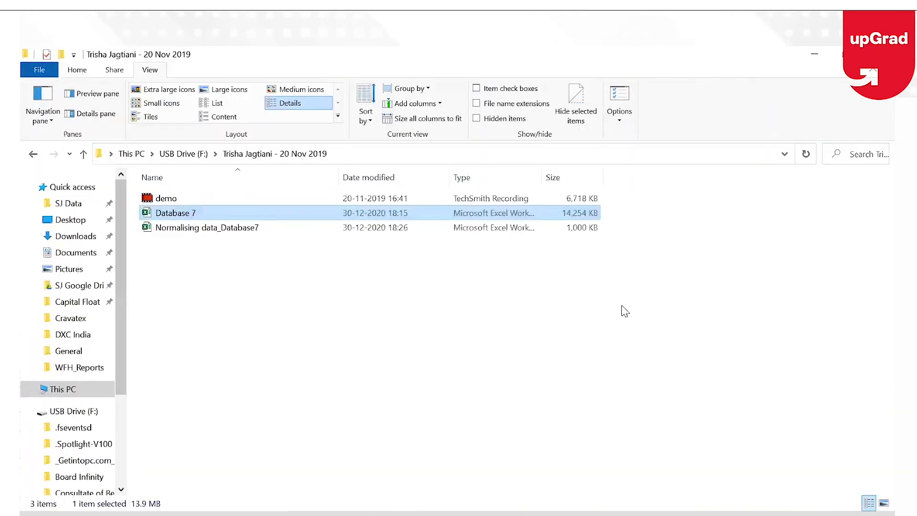
left_click(478, 229)
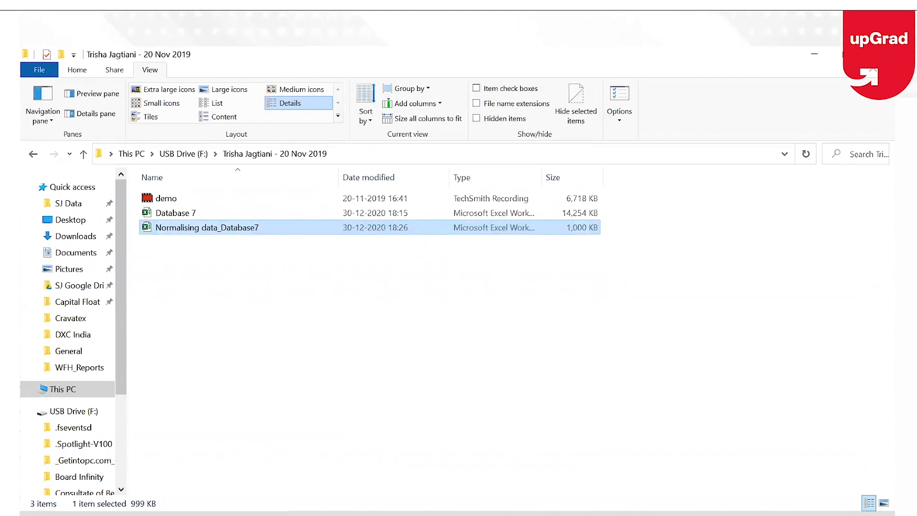
Select the Jul 2016 pivot value, then switch to the Power Pivot data window
left_click(490, 426)
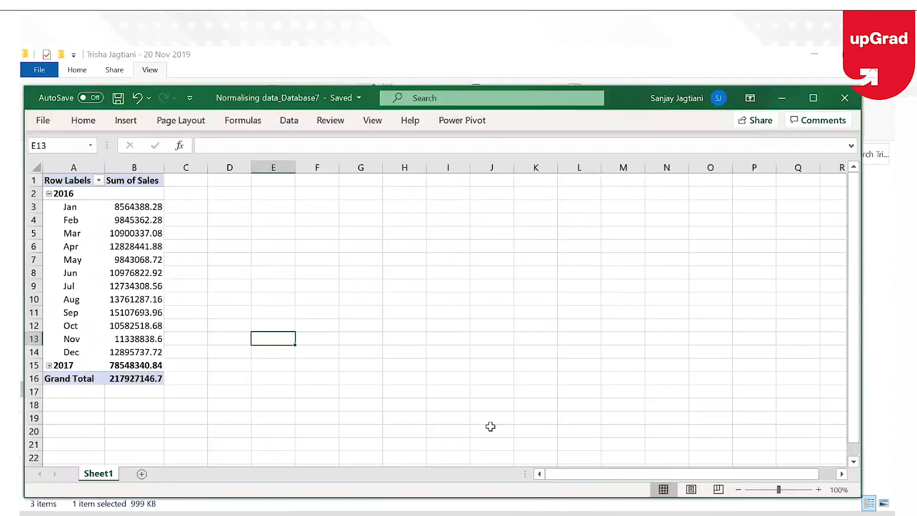
left_click(121, 288)
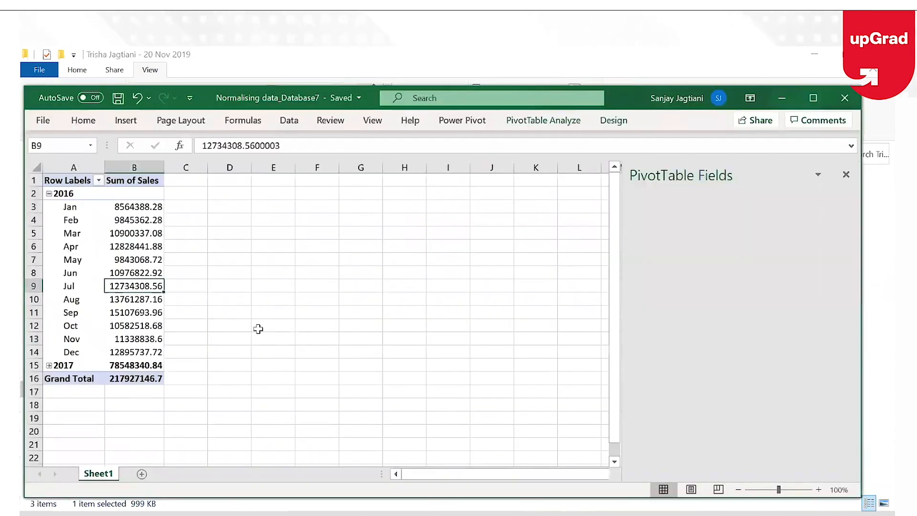
left_click(578, 513)
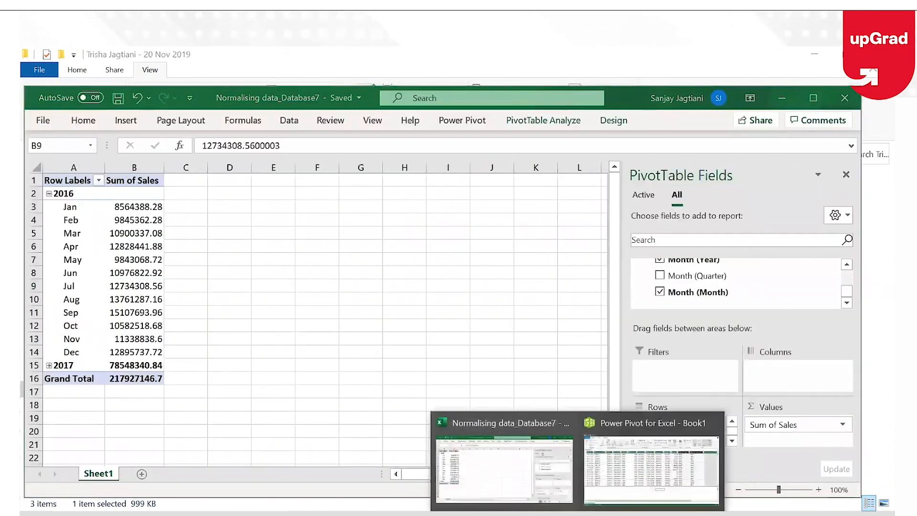
left_click(672, 432)
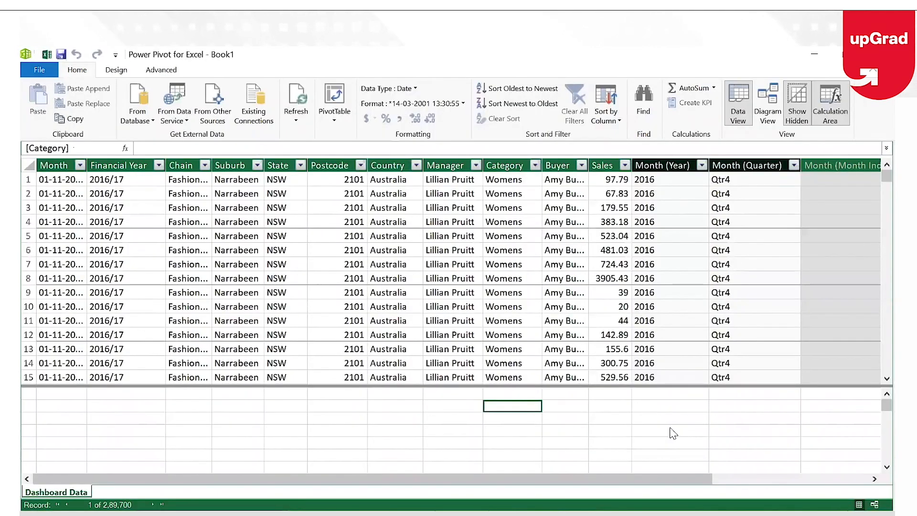